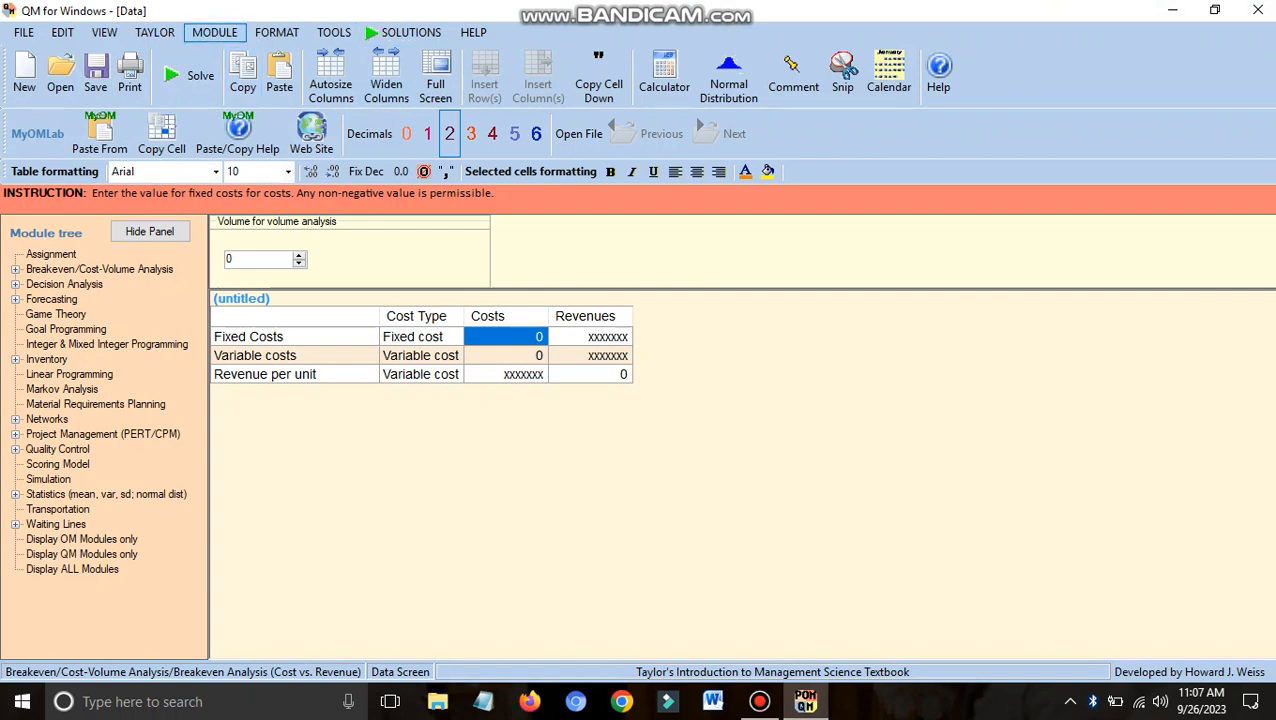
Step: Start a new Breakeven Analysis (Cost vs. Revenue) data set in the Breakeven/Cost-Volume Analysis module
{"action": "left_click", "coordinate": [214, 32]}
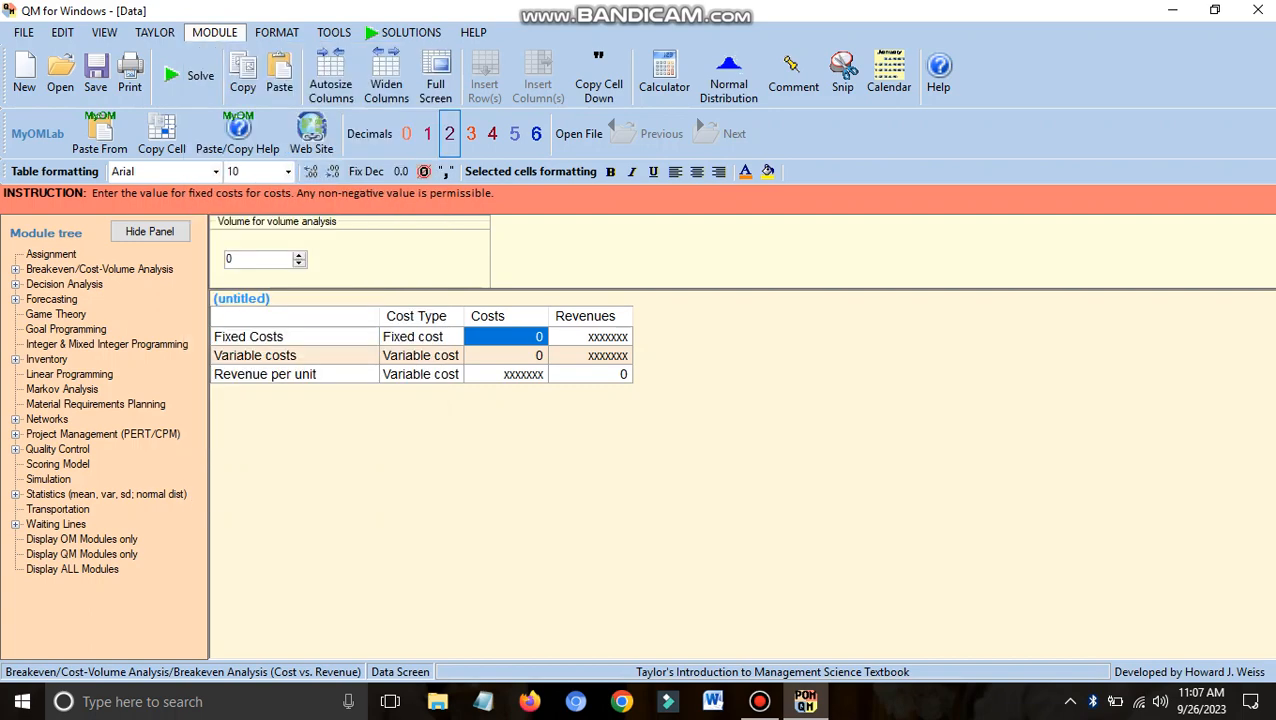
{"action": "left_click", "coordinate": [299, 74]}
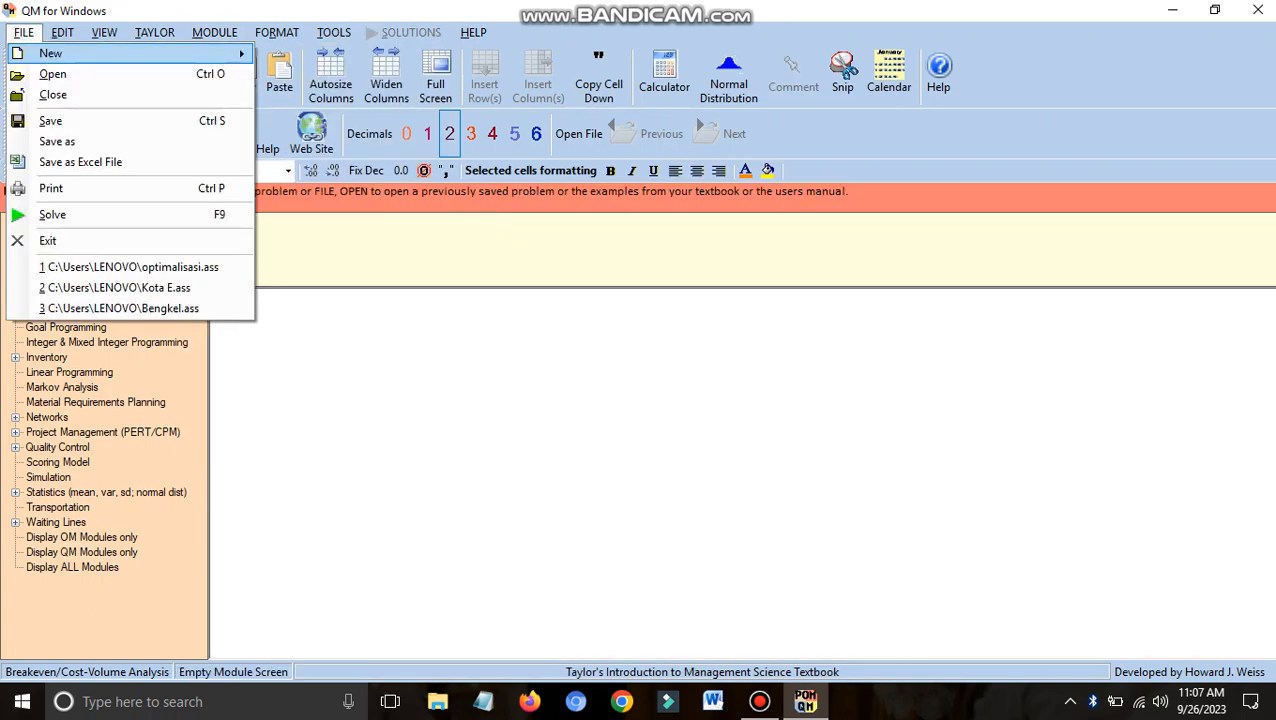
{"action": "left_click", "coordinate": [24, 33]}
{"action": "left_click", "coordinate": [24, 33]}
{"action": "mouse_move", "coordinate": [130, 54]}
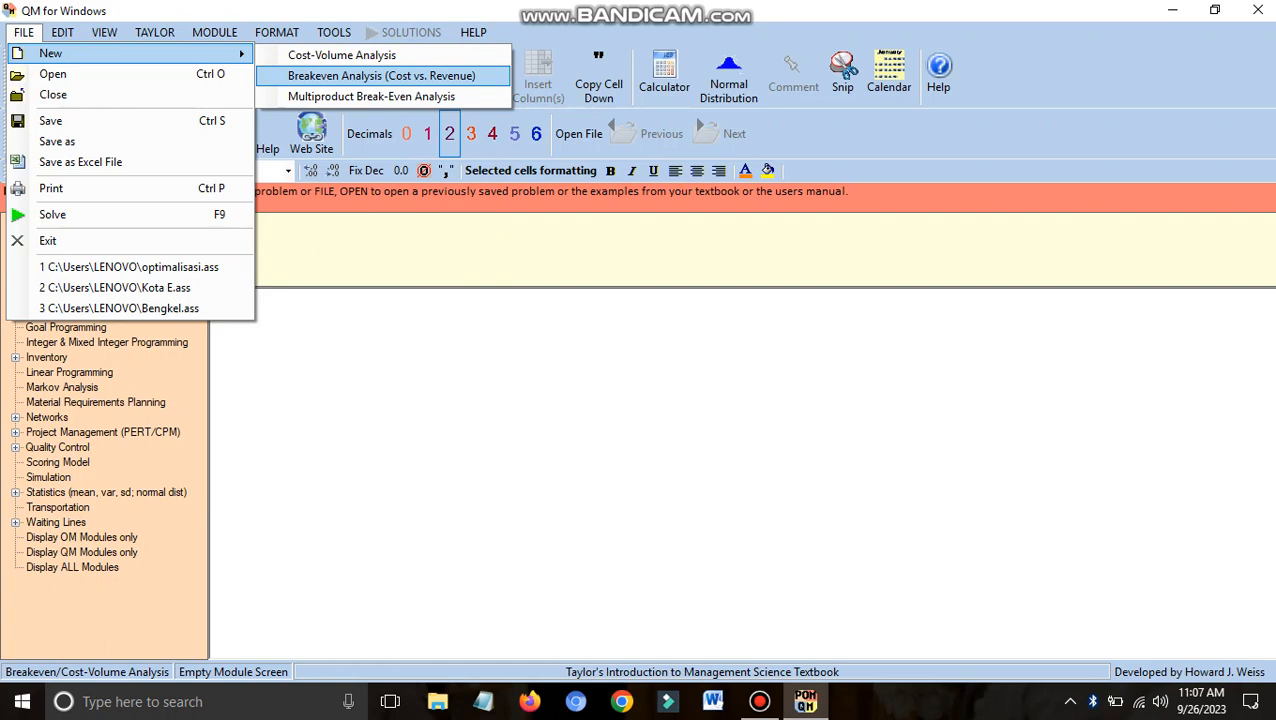
{"action": "left_click", "coordinate": [381, 75]}
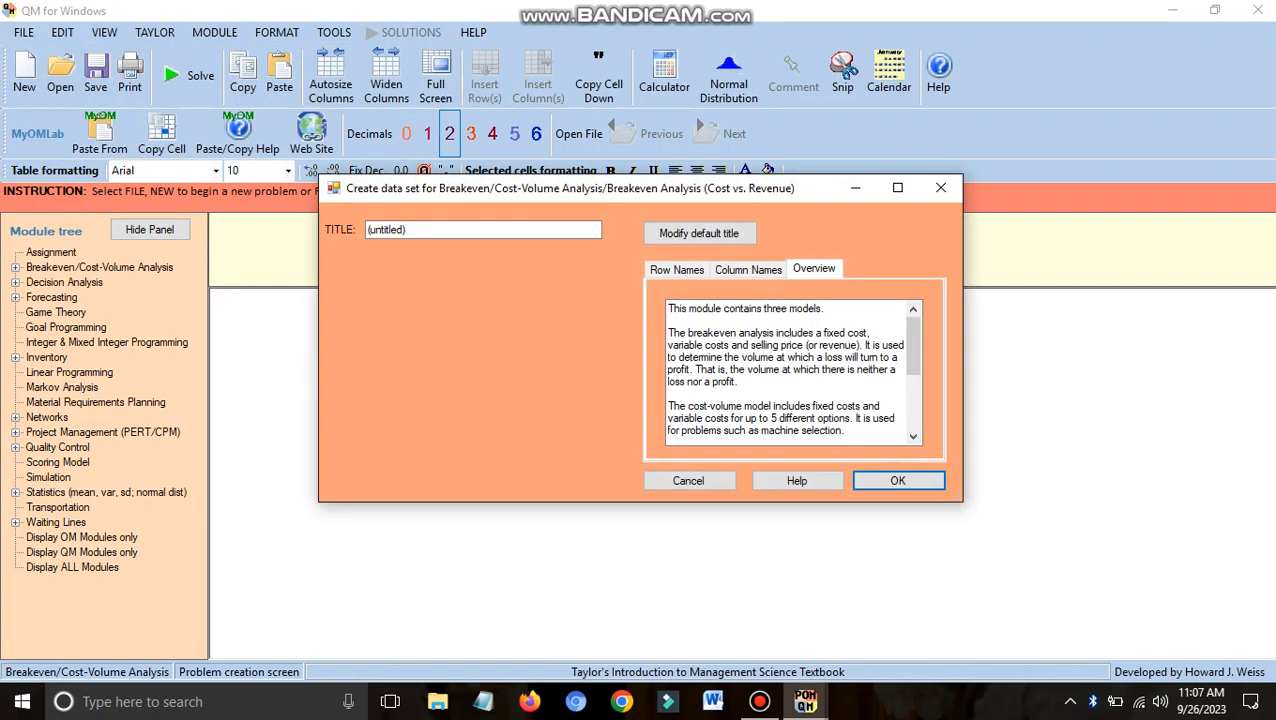
Step: Title the data set "Perusahaan RIsfandi" and create it with the remaining default settings
{"action": "double_click", "coordinate": [388, 230]}
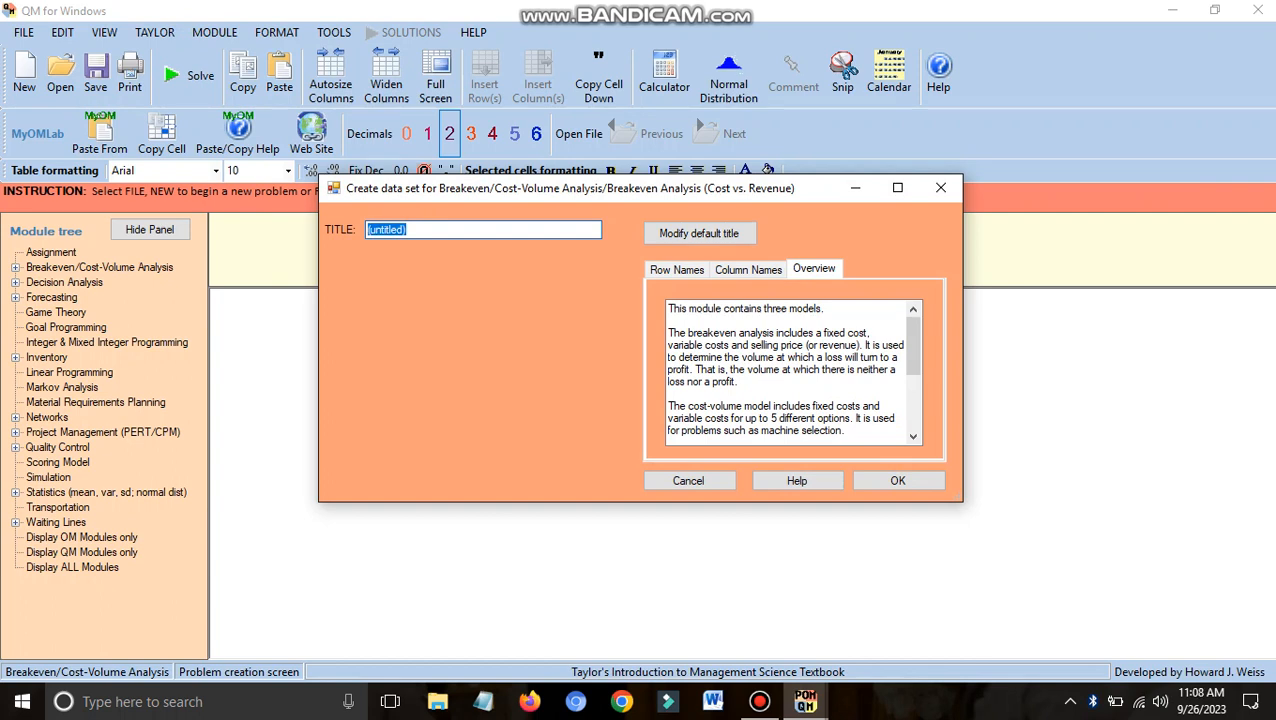
{"action": "type", "text": "Perusahaan Rlsf"}
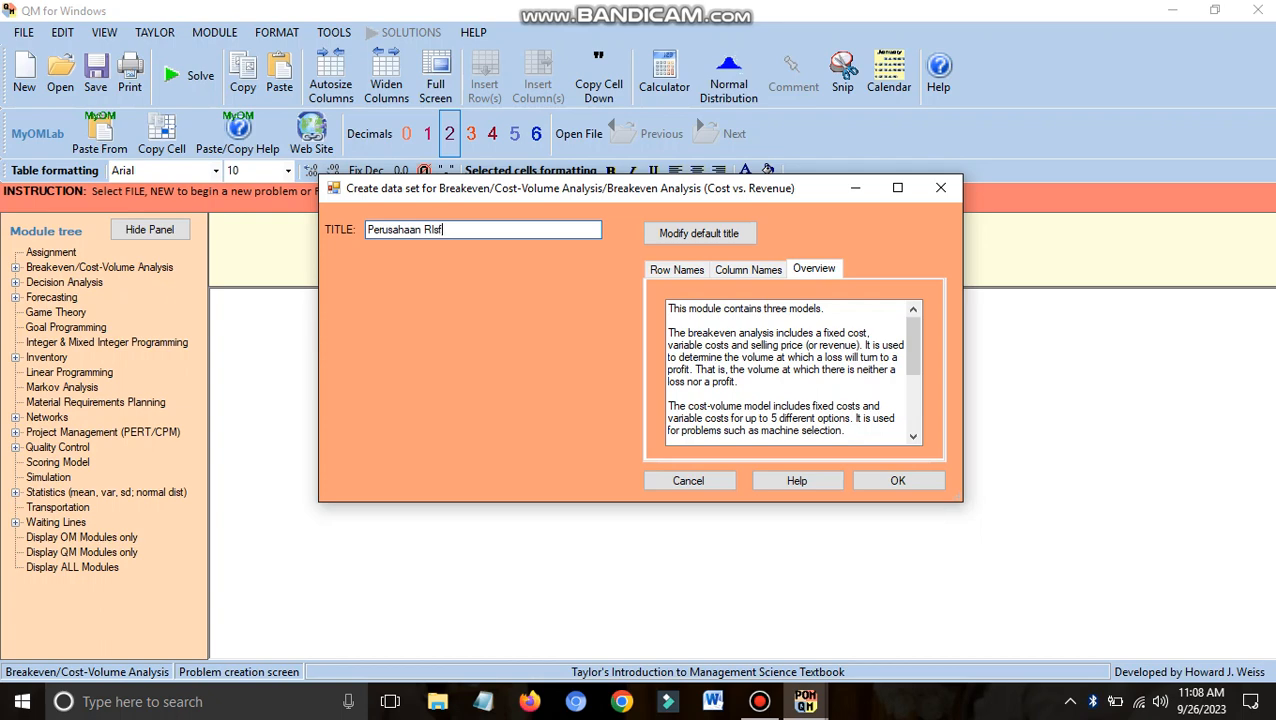
{"action": "type", "text": "andi"}
{"action": "key", "text": "Return"}
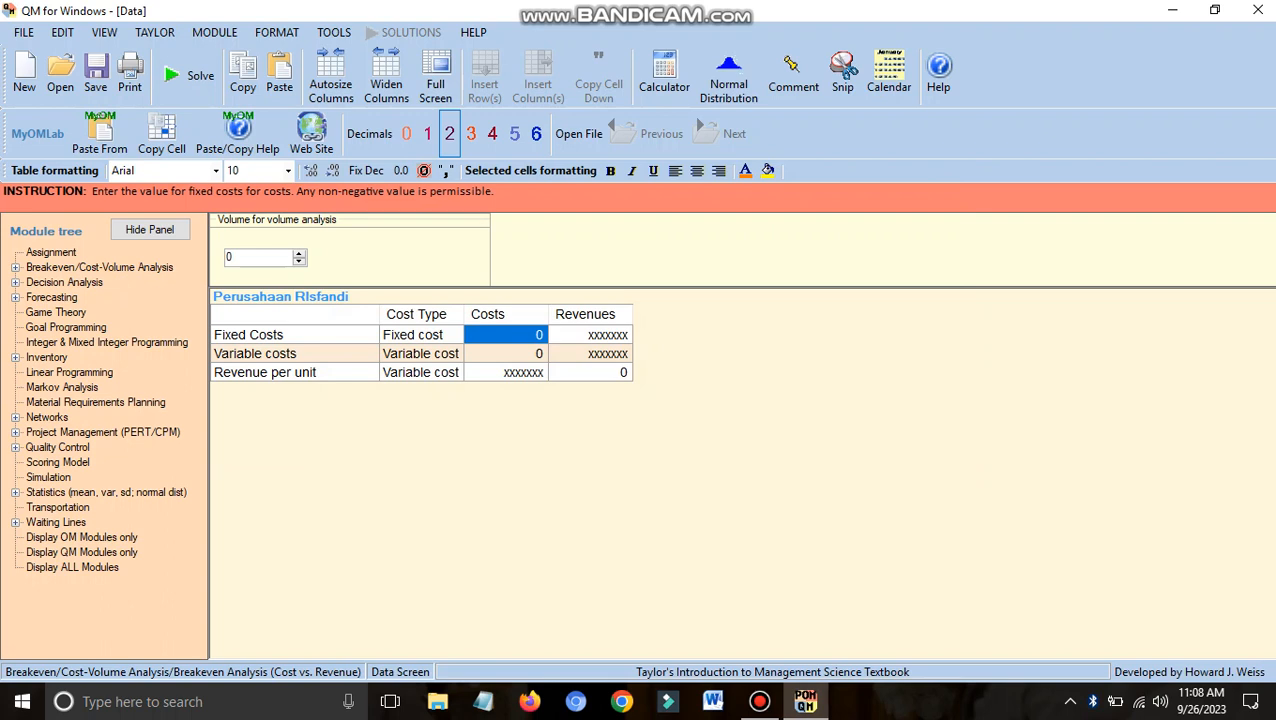
Step: Set the fixed costs to 10000000 in the Costs column of the data table
{"action": "left_click", "coordinate": [506, 354]}
{"action": "left_click", "coordinate": [506, 335]}
{"action": "left_click", "coordinate": [295, 354]}
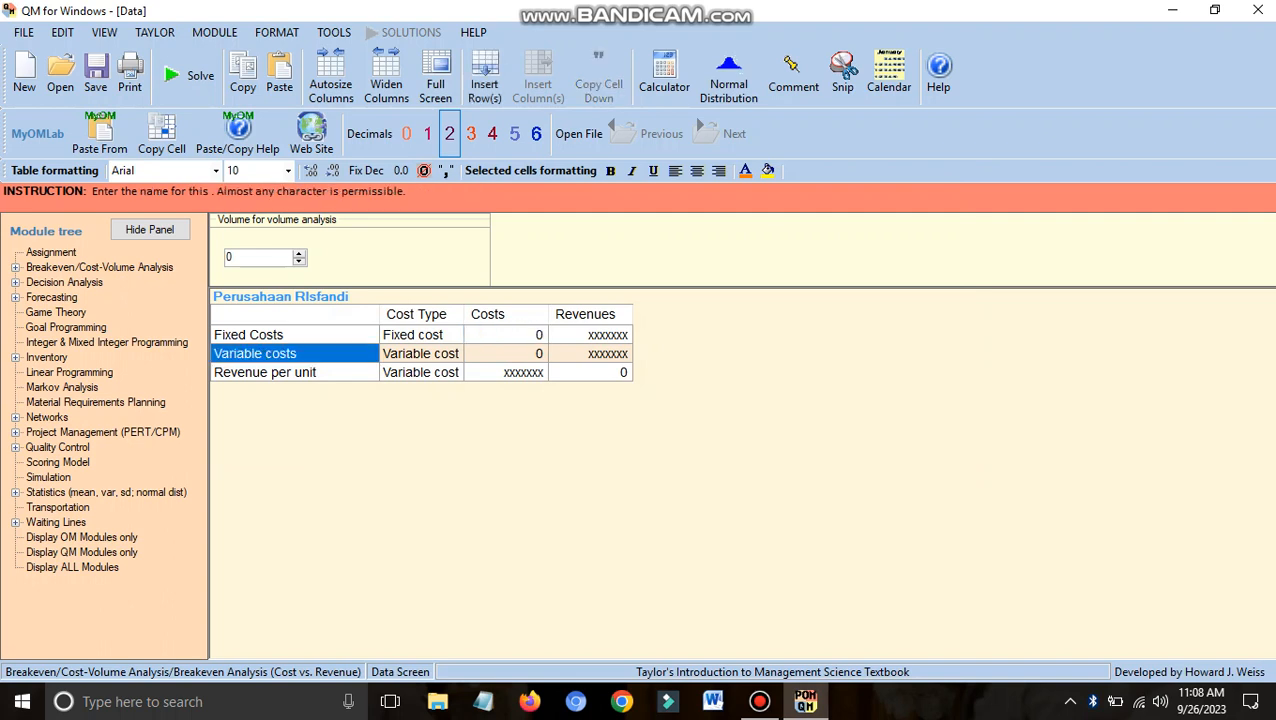
{"action": "left_click", "coordinate": [295, 373]}
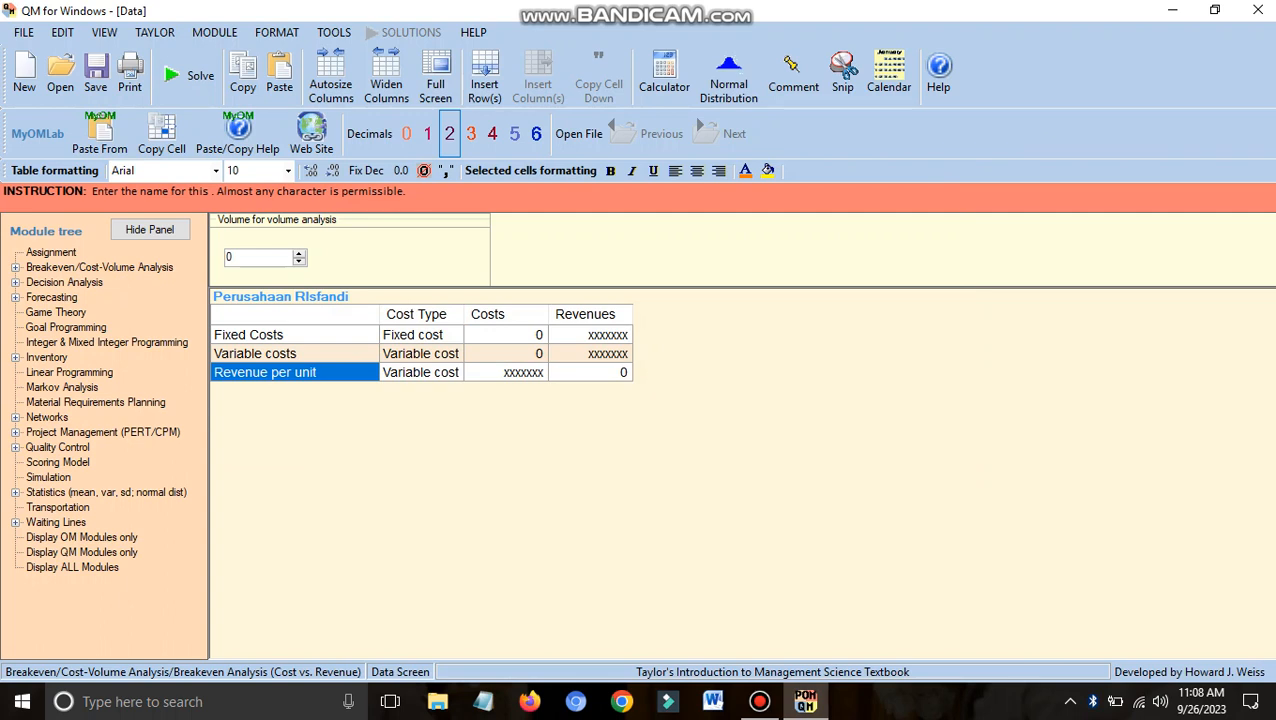
{"action": "left_click", "coordinate": [506, 335]}
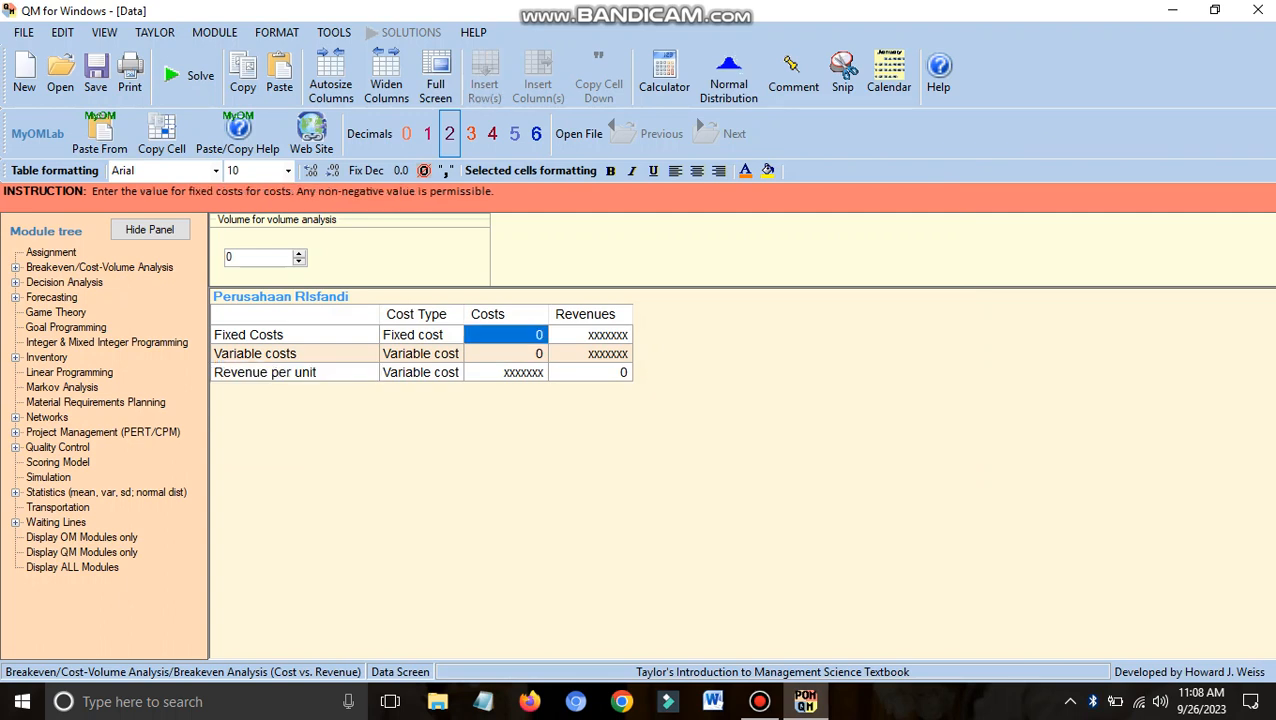
{"action": "type", "text": "1000"}
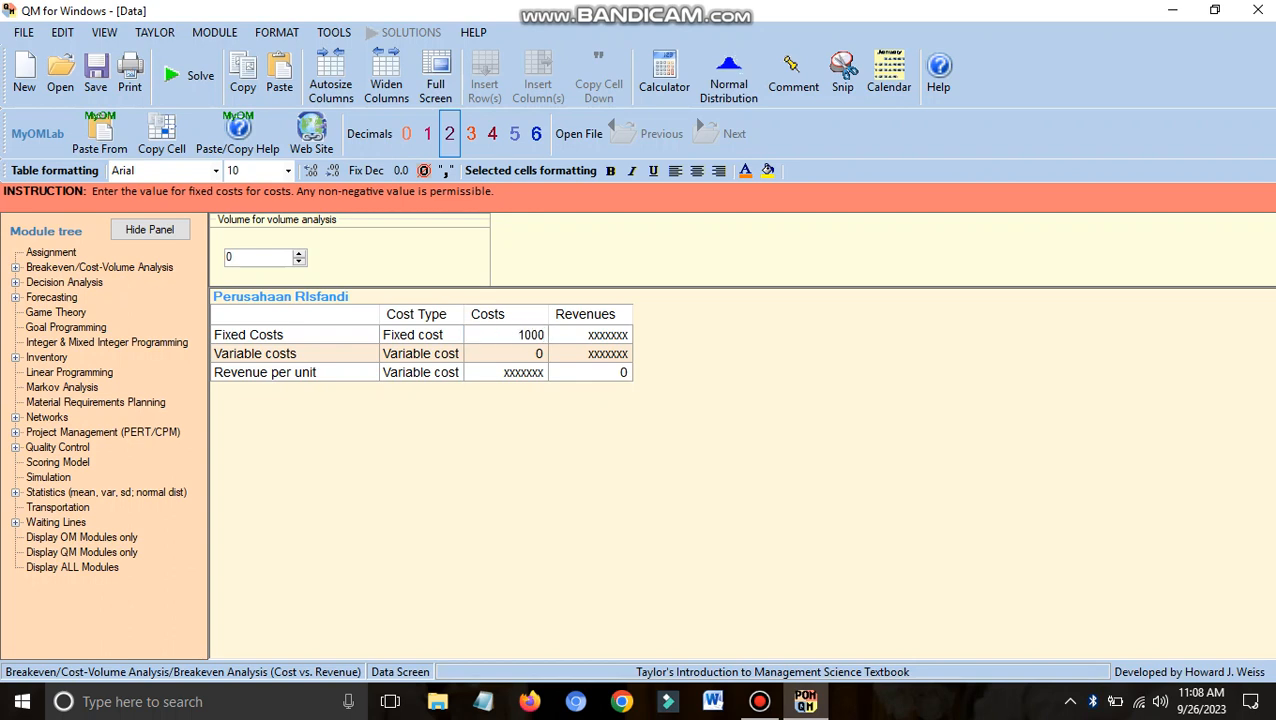
{"action": "type", "text": "0000"}
{"action": "key", "text": "Return"}
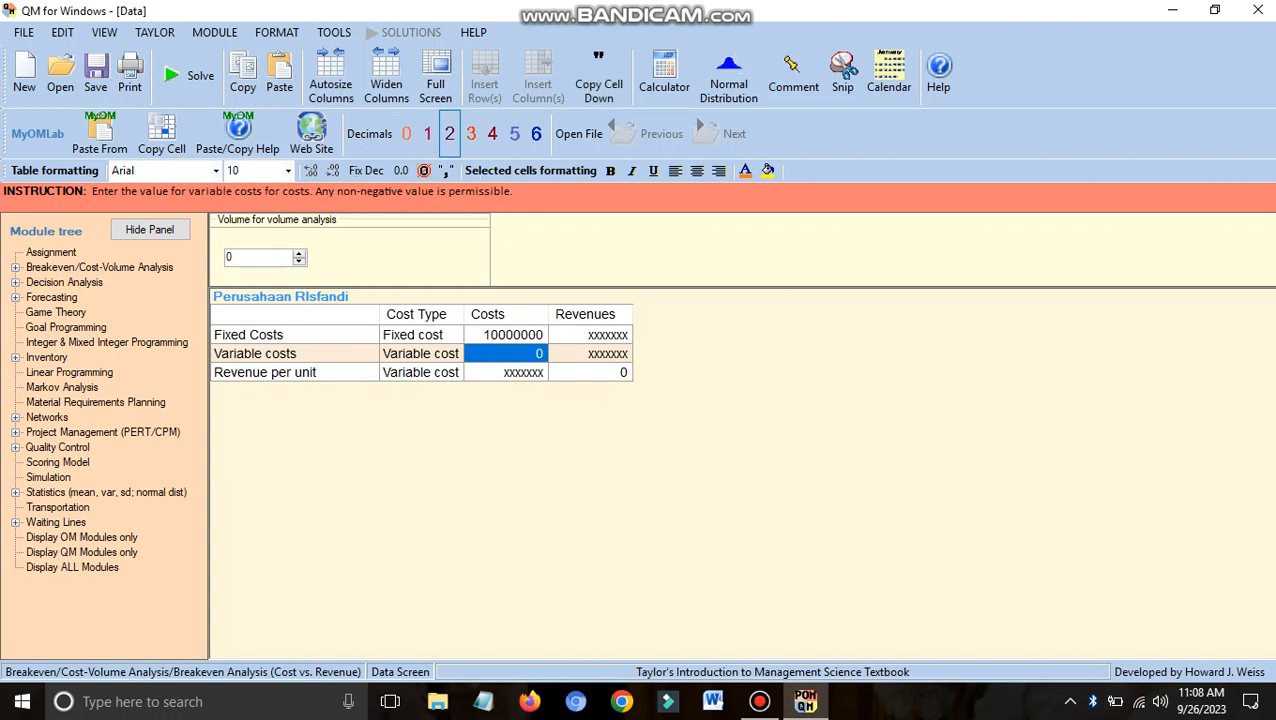
Step: Set the variable costs to 20000 and the revenue per unit to 25000
{"action": "type", "text": "20"}
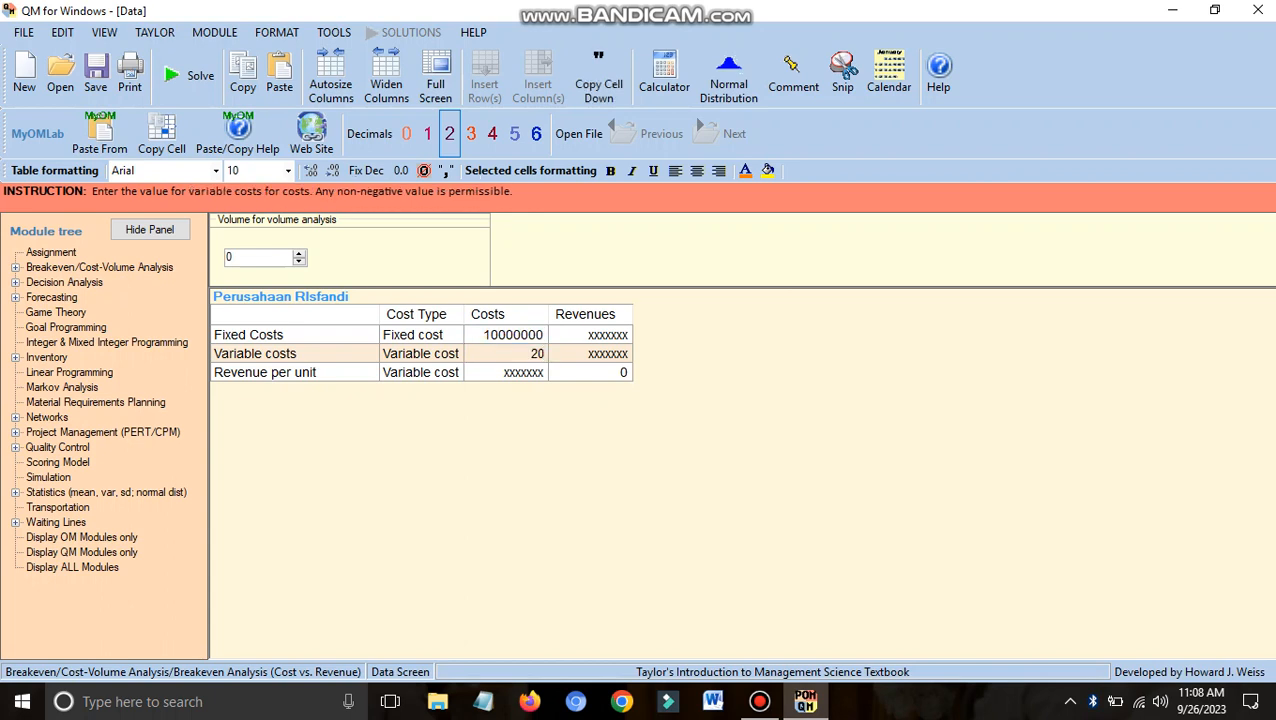
{"action": "type", "text": "000"}
{"action": "key", "text": "Return"}
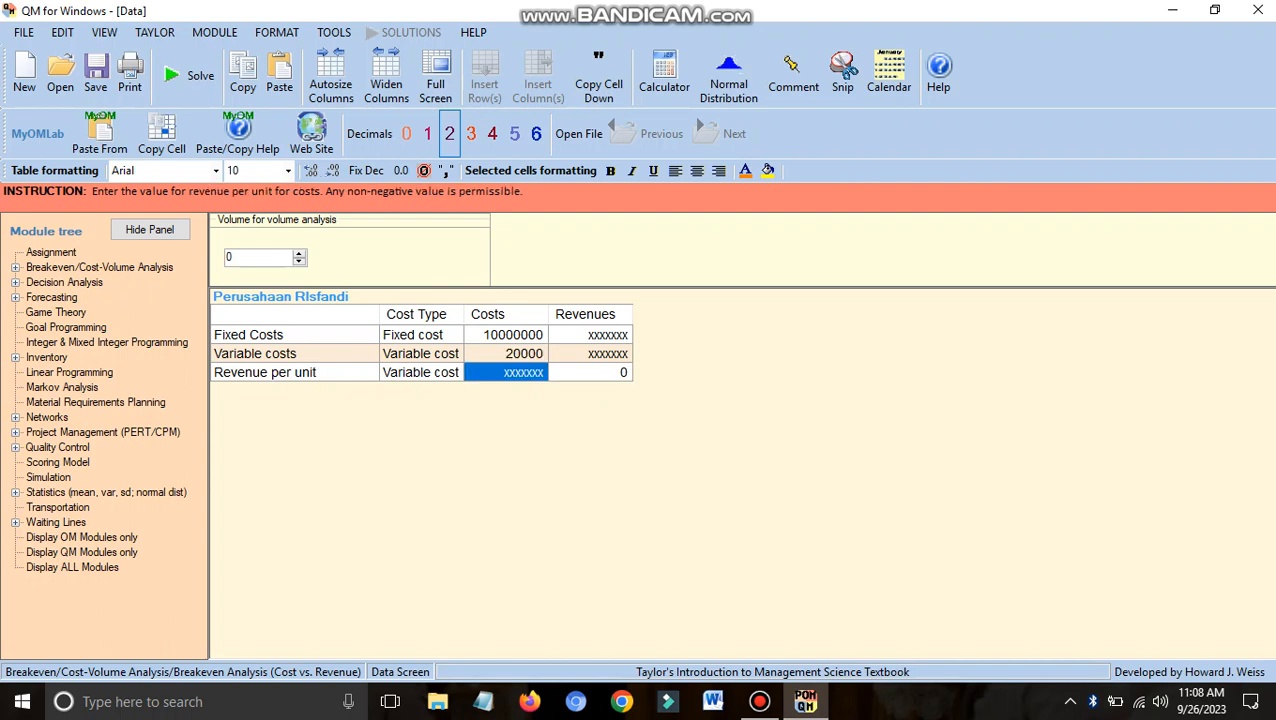
{"action": "key", "text": "Right"}
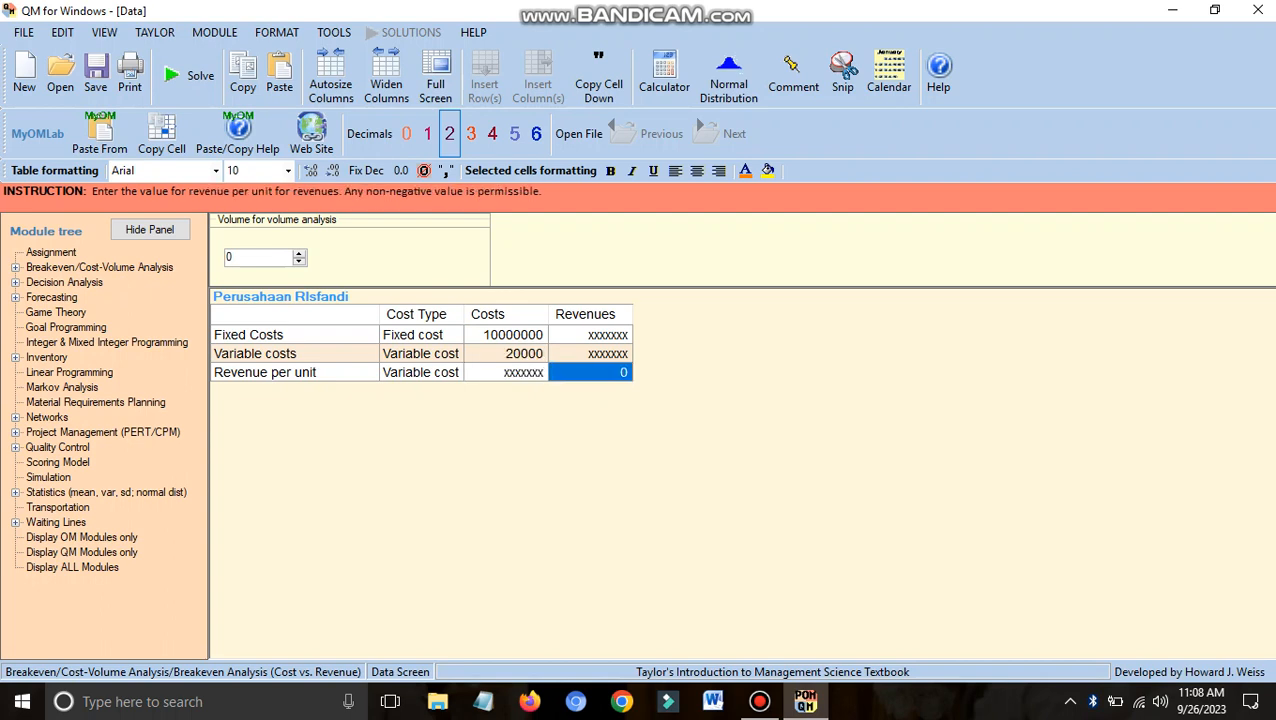
{"action": "type", "text": "25000"}
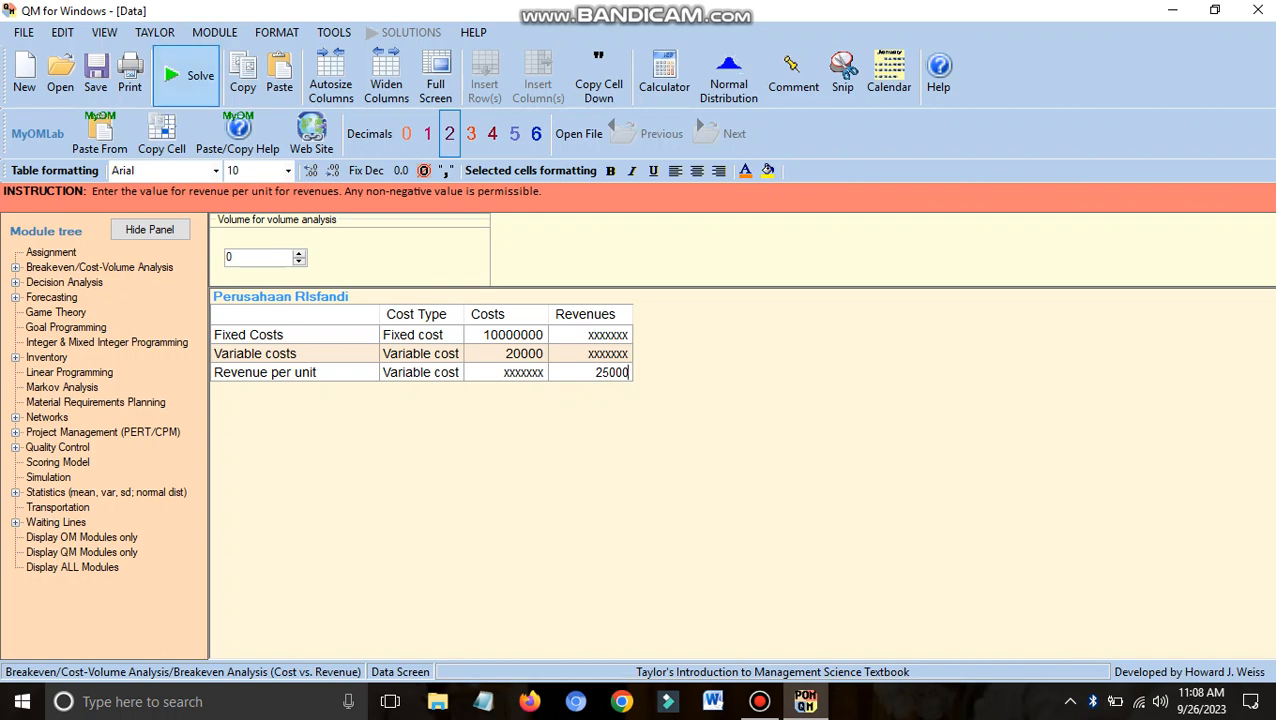
Step: Solve the breakeven model and examine the costs versus revenues breakeven point in units and dollars
{"action": "left_click", "coordinate": [188, 95]}
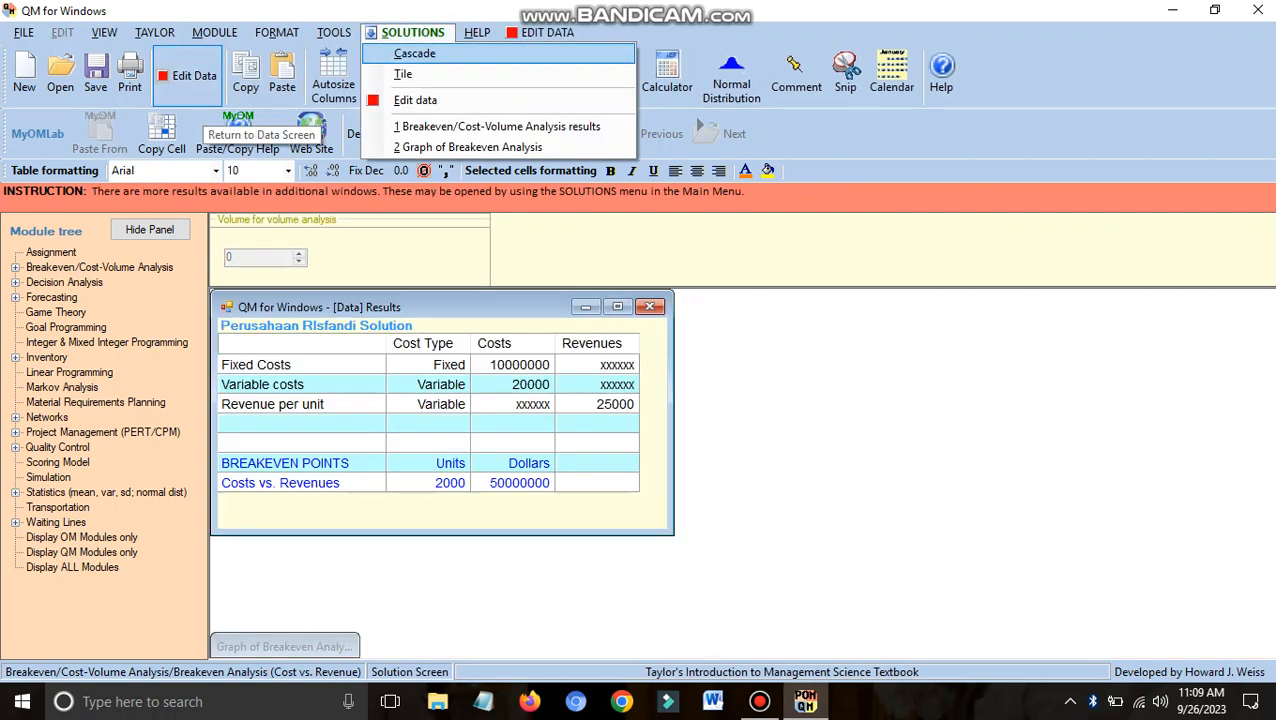
{"action": "left_click", "coordinate": [302, 385]}
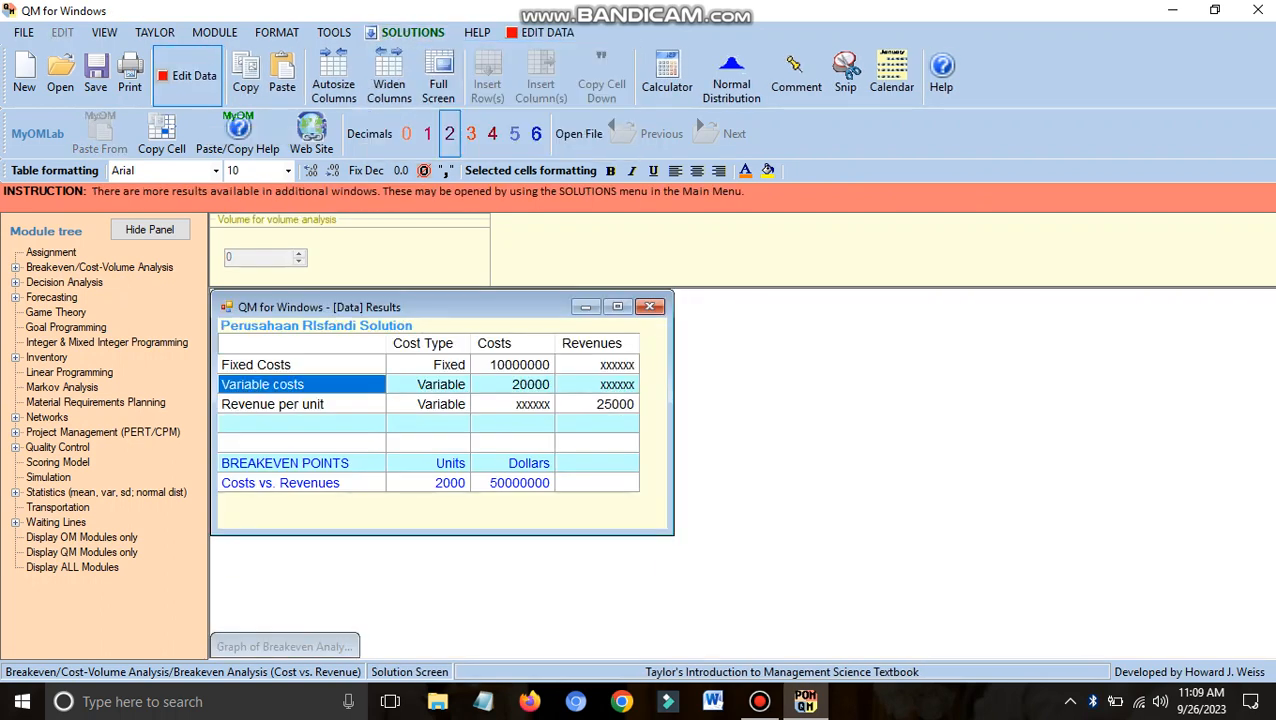
{"action": "left_click", "coordinate": [428, 365]}
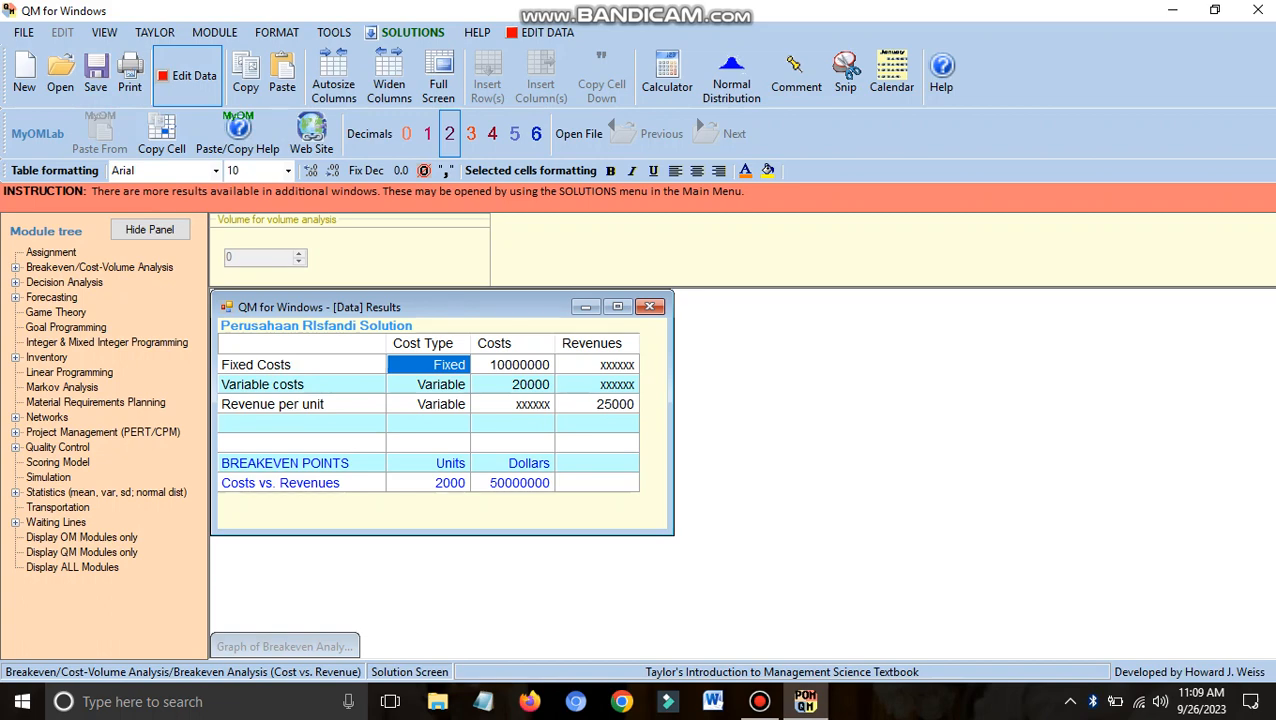
{"action": "left_click", "coordinate": [429, 463]}
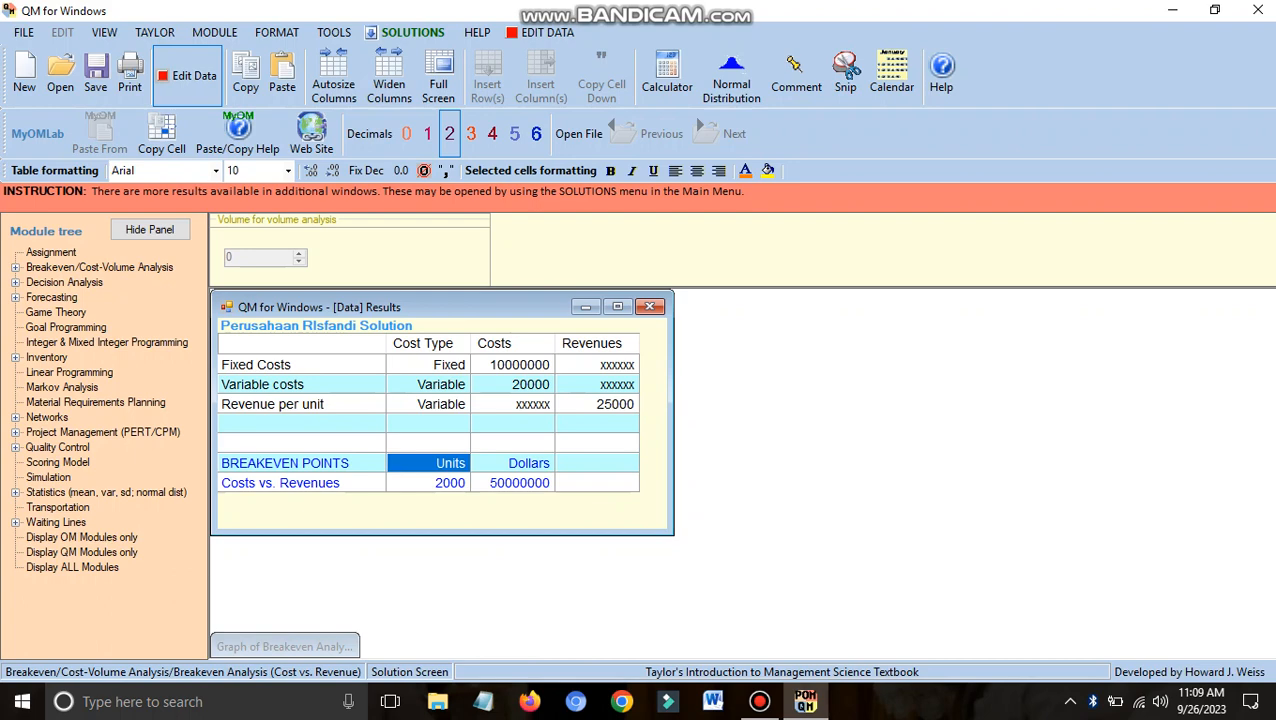
{"action": "left_click", "coordinate": [428, 483]}
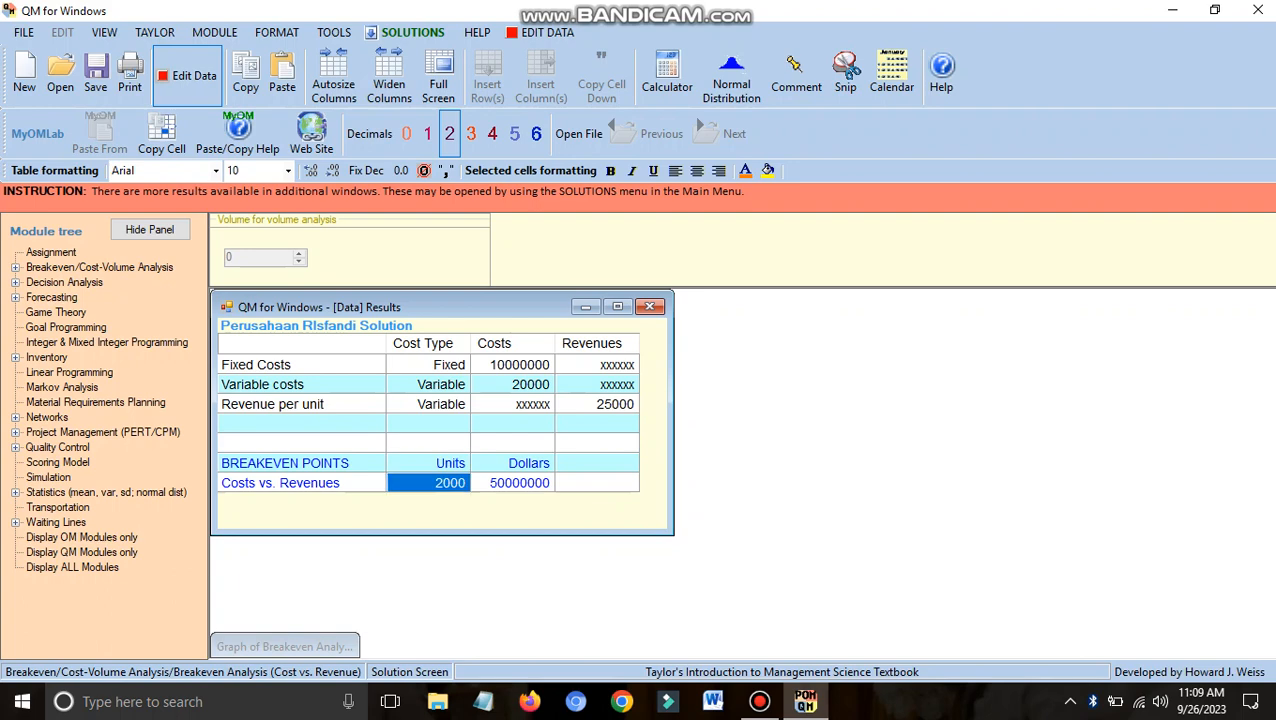
{"action": "left_click", "coordinate": [513, 483]}
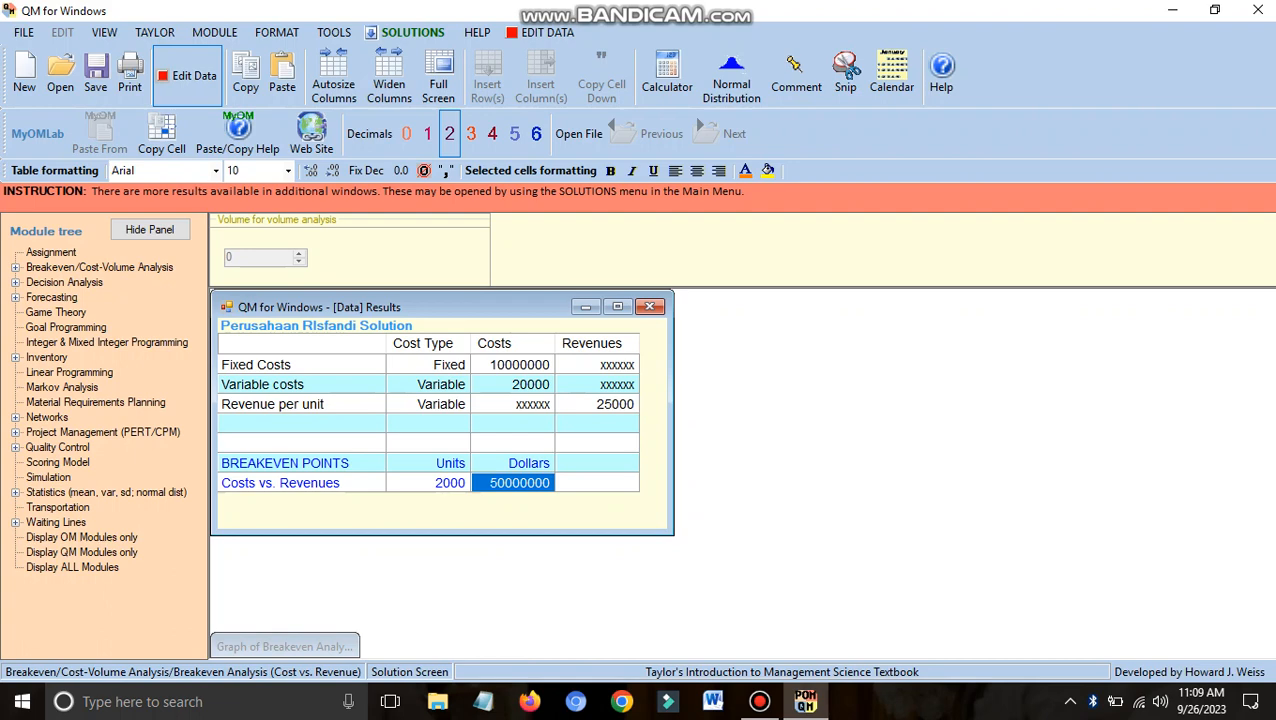
{"action": "left_click", "coordinate": [429, 483]}
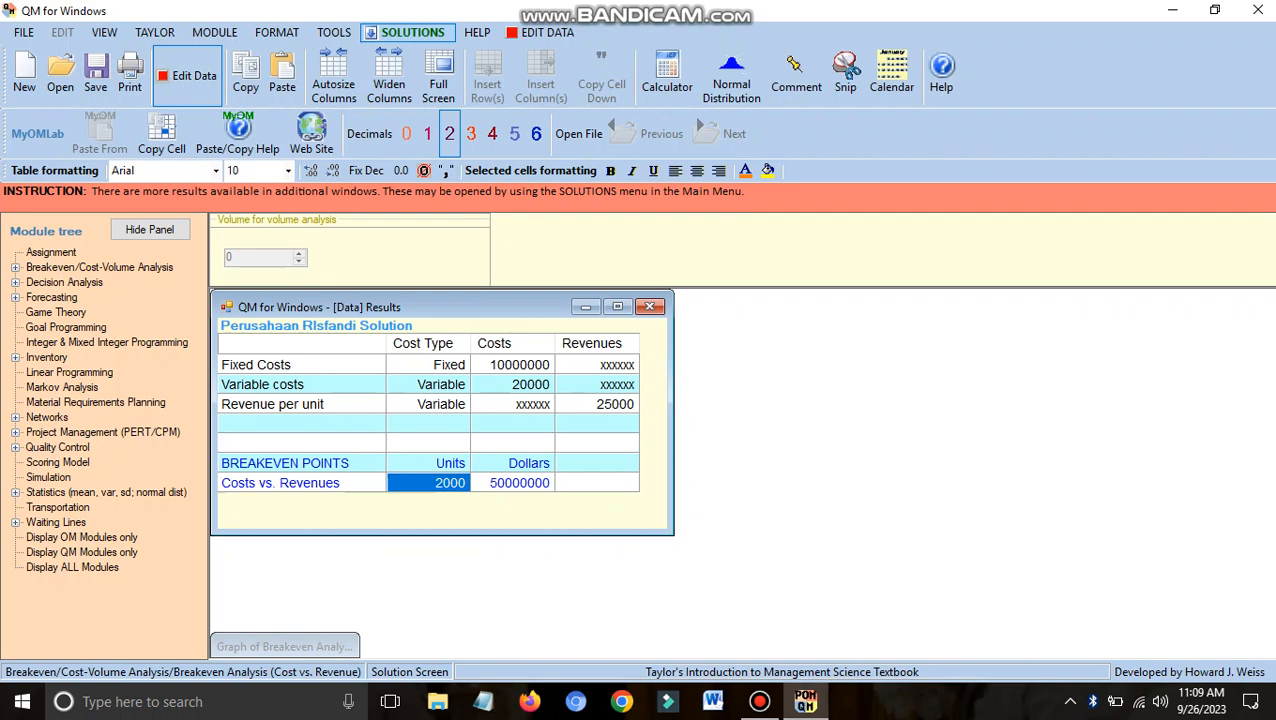
Step: Display the Graph of Breakeven Analysis to examine where the cost and revenue lines cross
{"action": "left_click", "coordinate": [412, 32]}
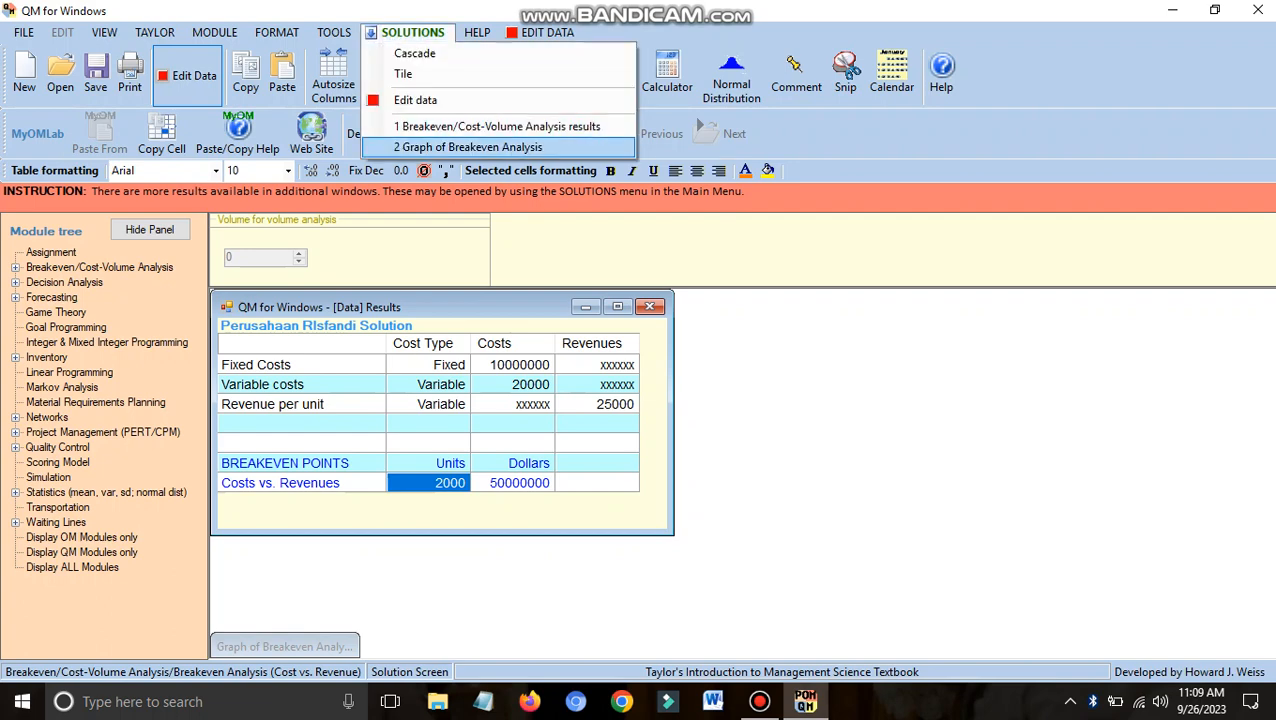
{"action": "left_click", "coordinate": [410, 148]}
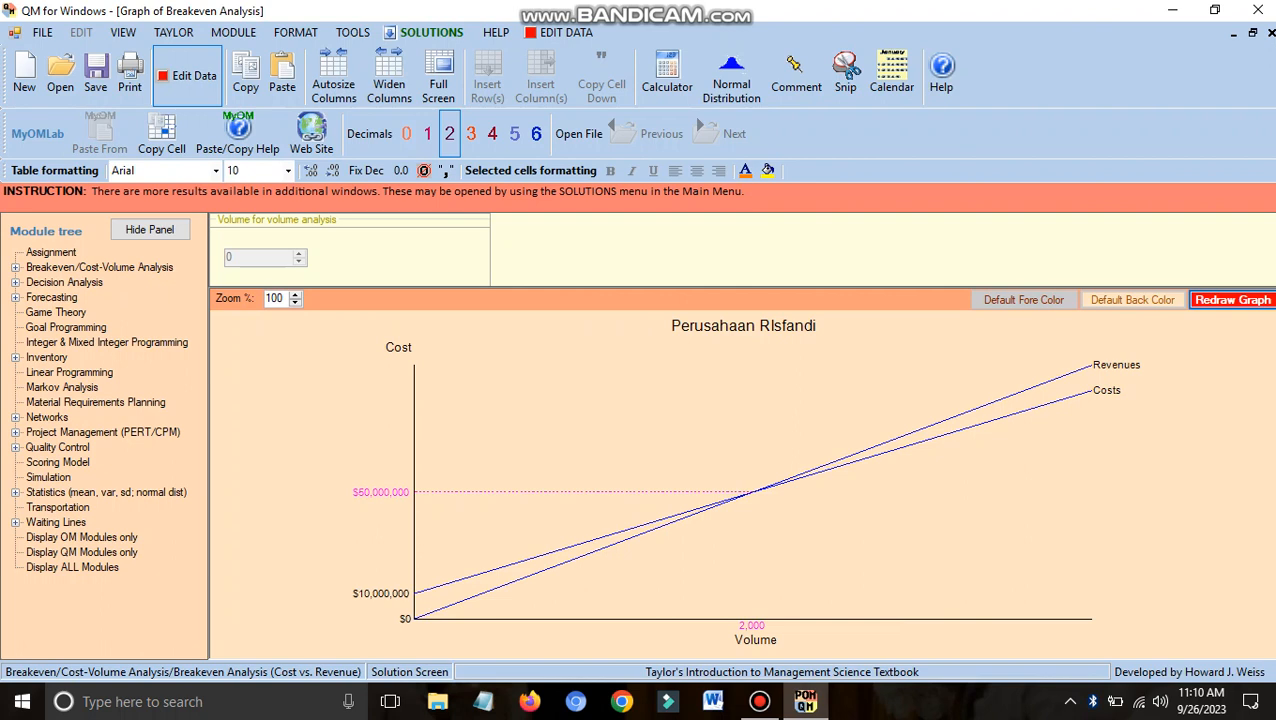
{"action": "left_click", "coordinate": [426, 32]}
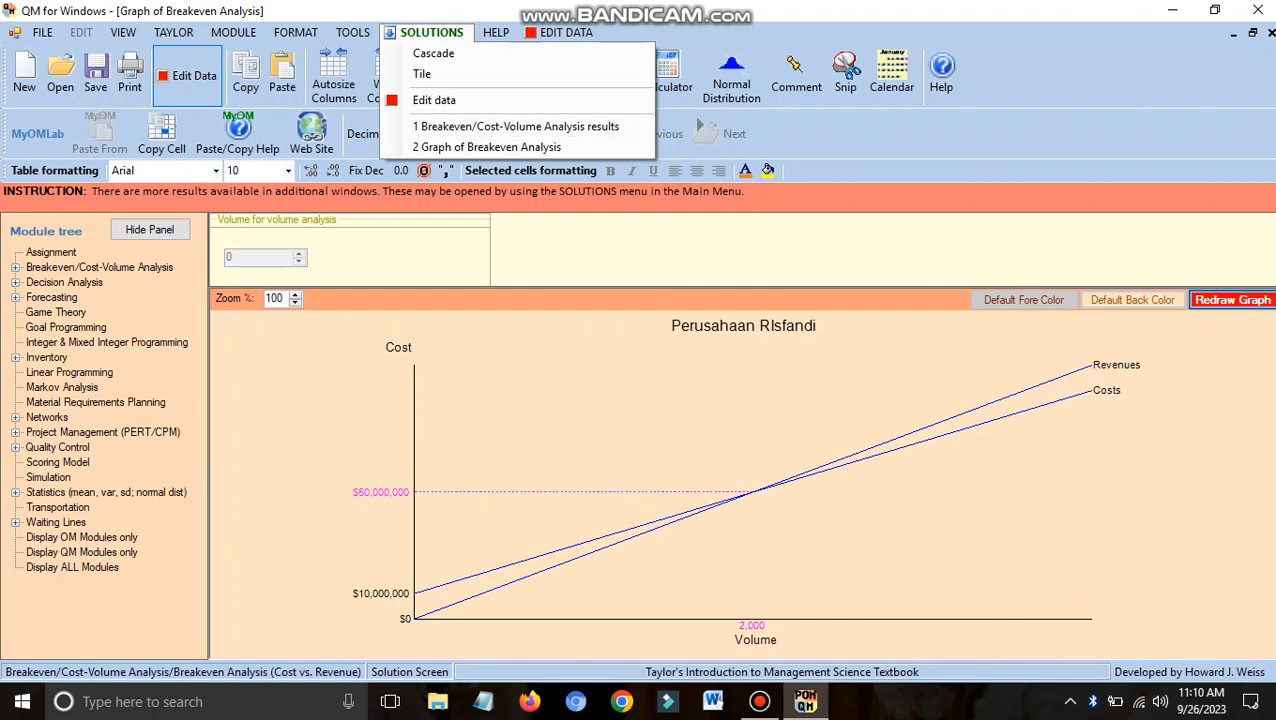
{"action": "key", "text": "Escape"}
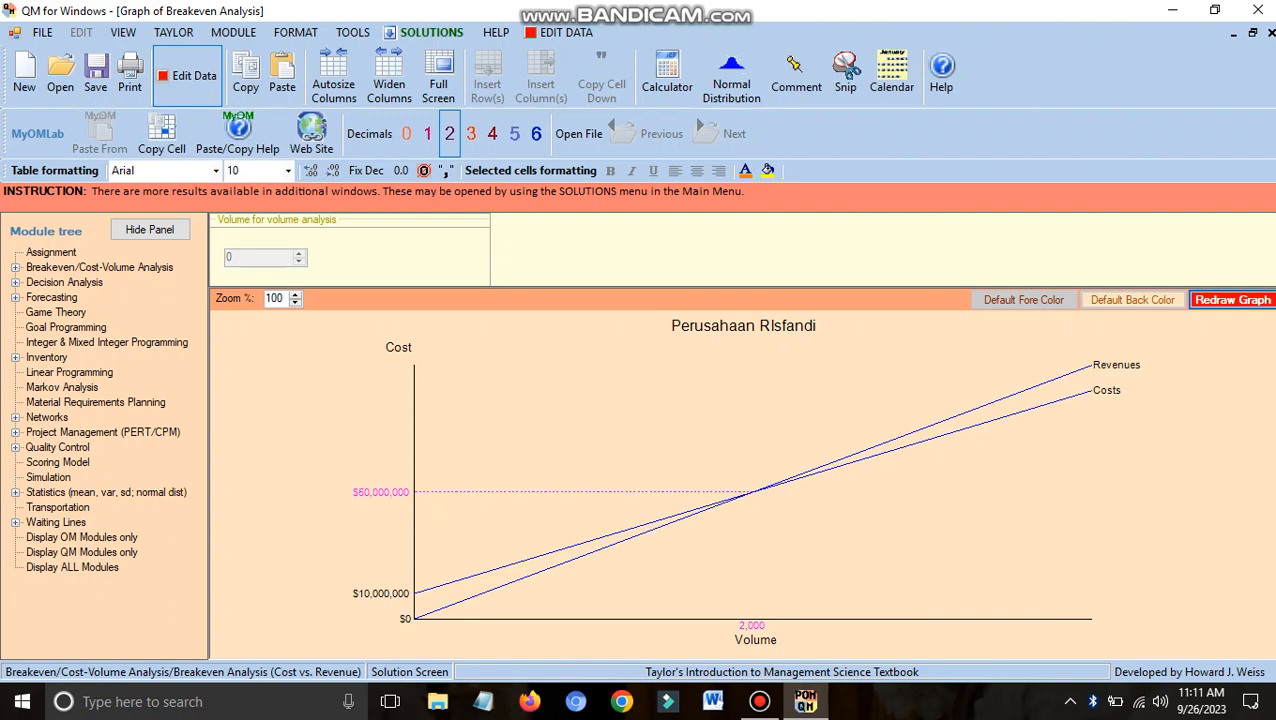
Step: Return to the data, set the volume for volume analysis to 3000, and solve the model again
{"action": "left_click", "coordinate": [188, 80]}
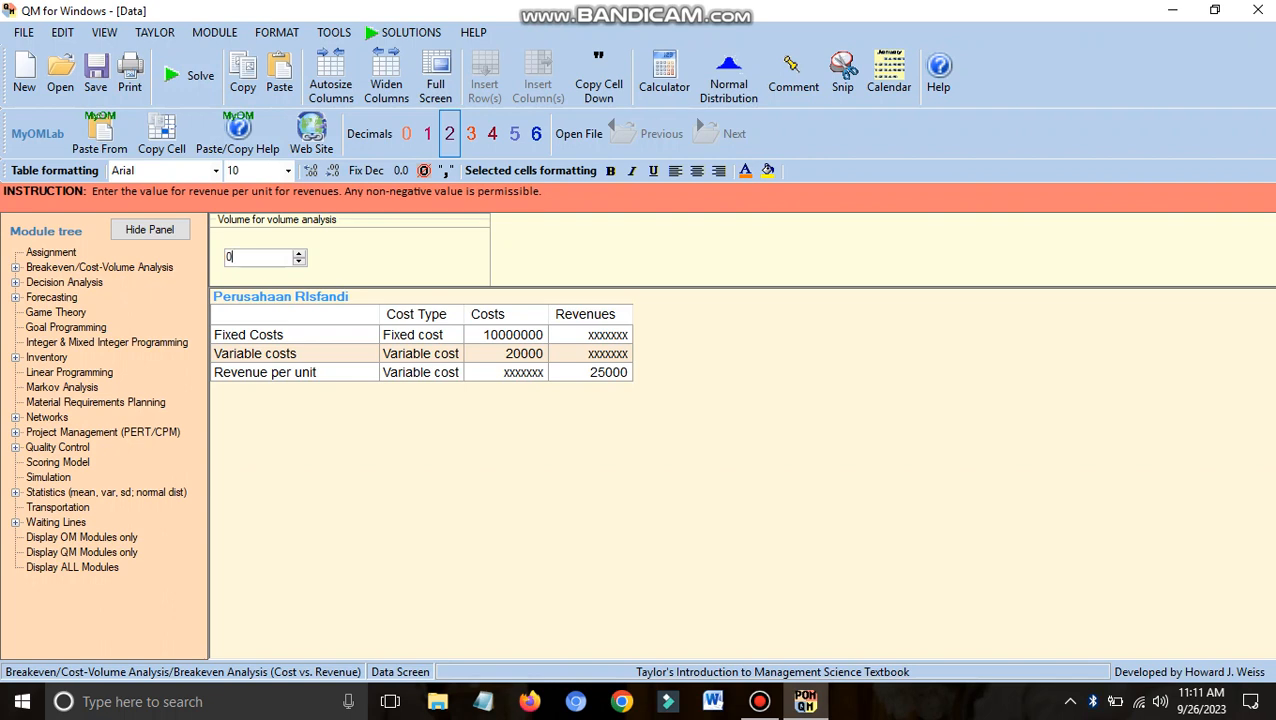
{"action": "key", "text": "BackSpace"}
{"action": "type", "text": "3000"}
{"action": "left_click", "coordinate": [187, 75]}
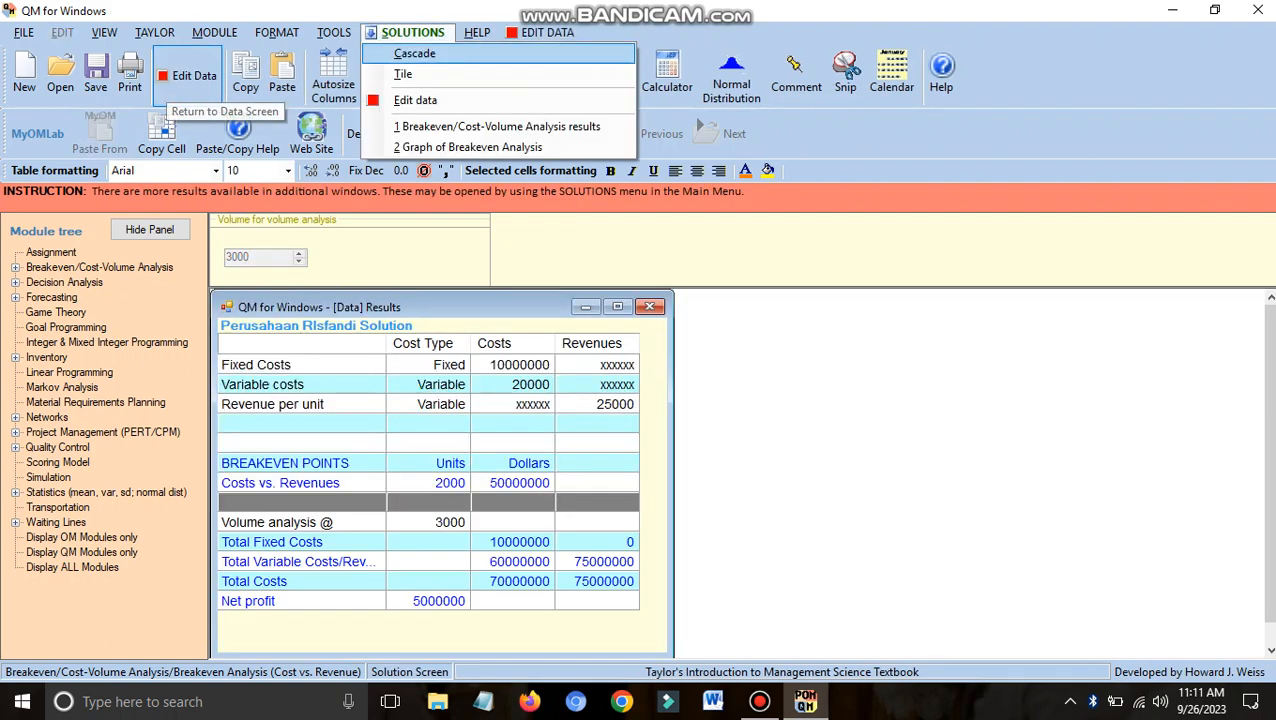
Step: Examine the solved results, checking the fixed costs, variable costs, revenue per unit and breakeven units
{"action": "left_click_drag", "start_coordinate": [470, 307], "coordinate": [506, 299]}
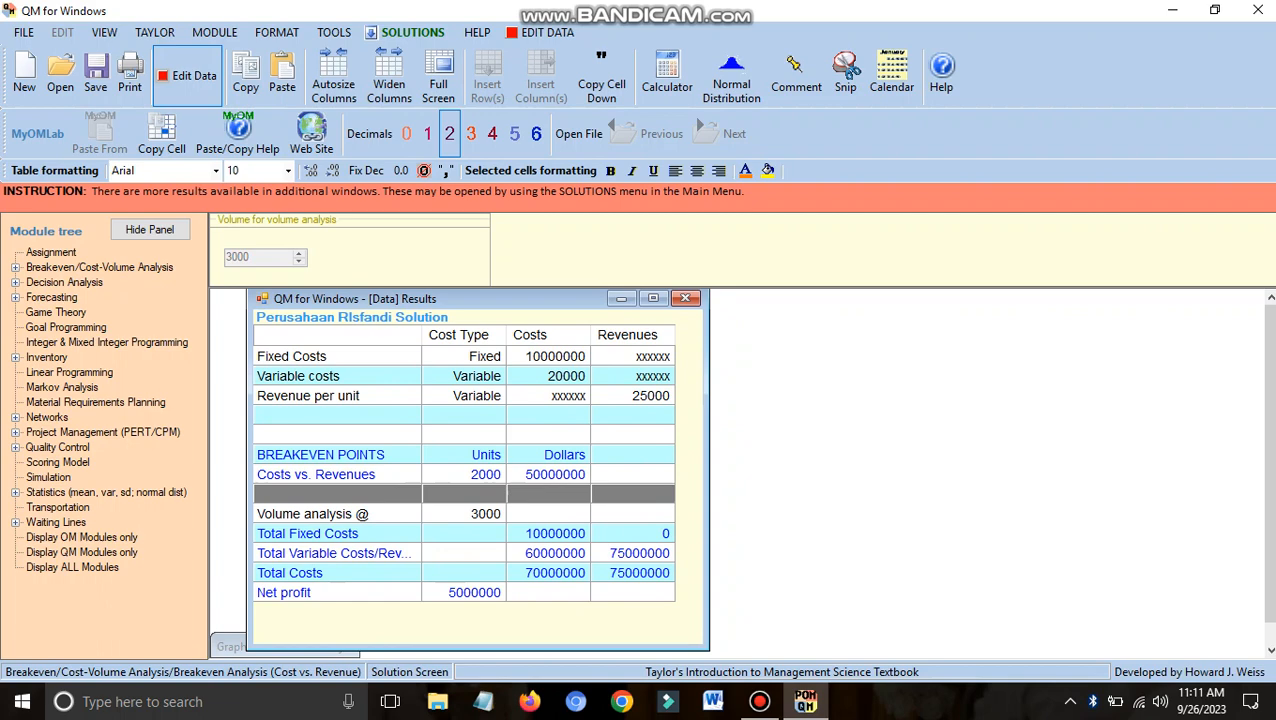
{"action": "left_click", "coordinate": [549, 356]}
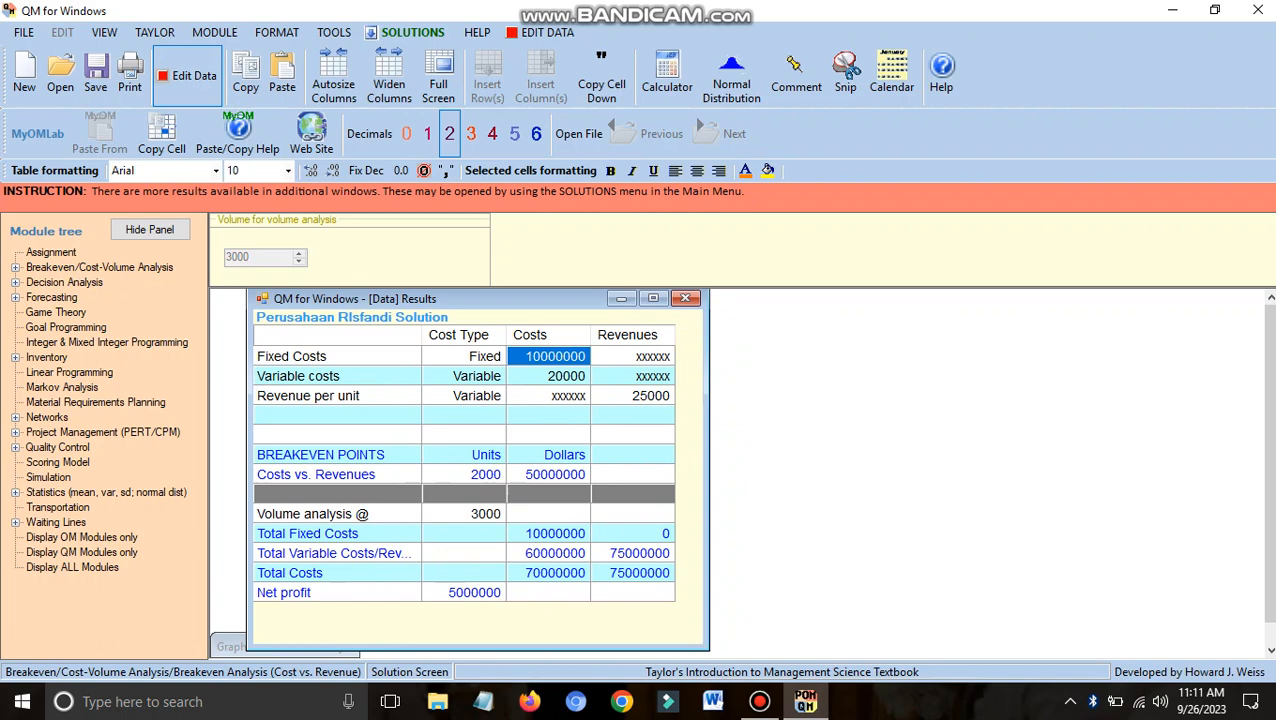
{"action": "left_click", "coordinate": [549, 376]}
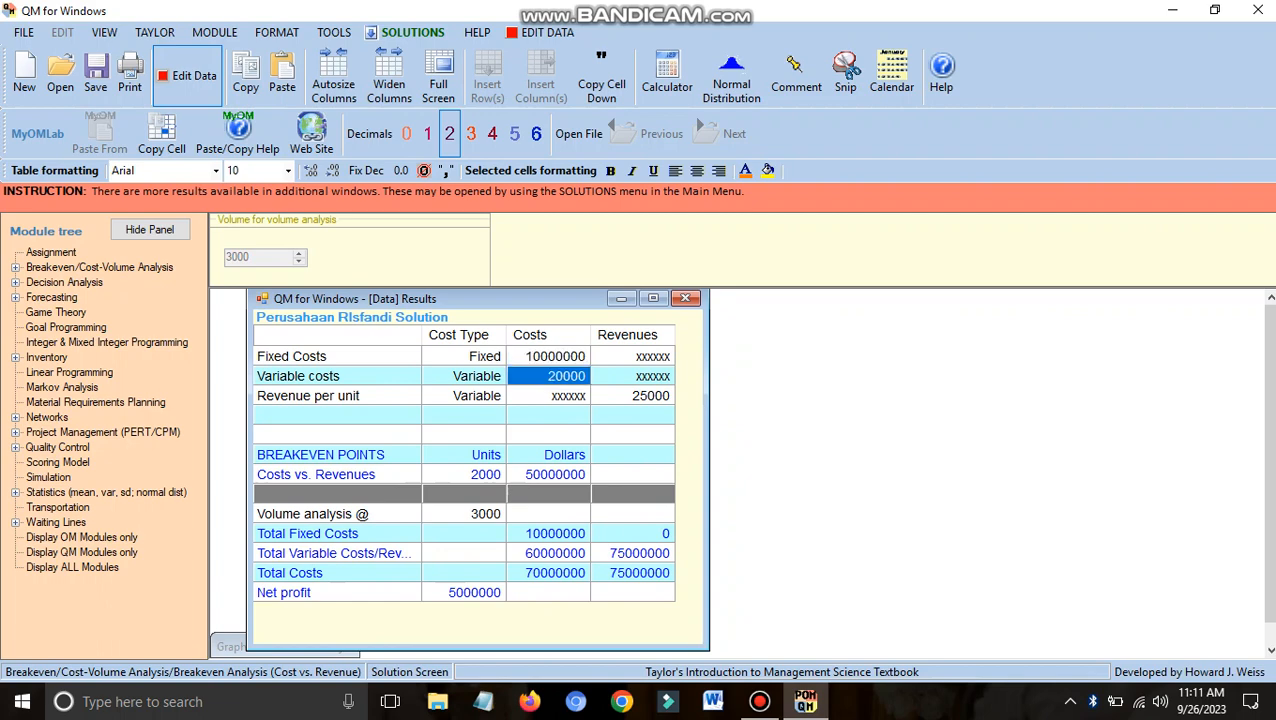
{"action": "key", "text": "Down"}
{"action": "key", "text": "Right"}
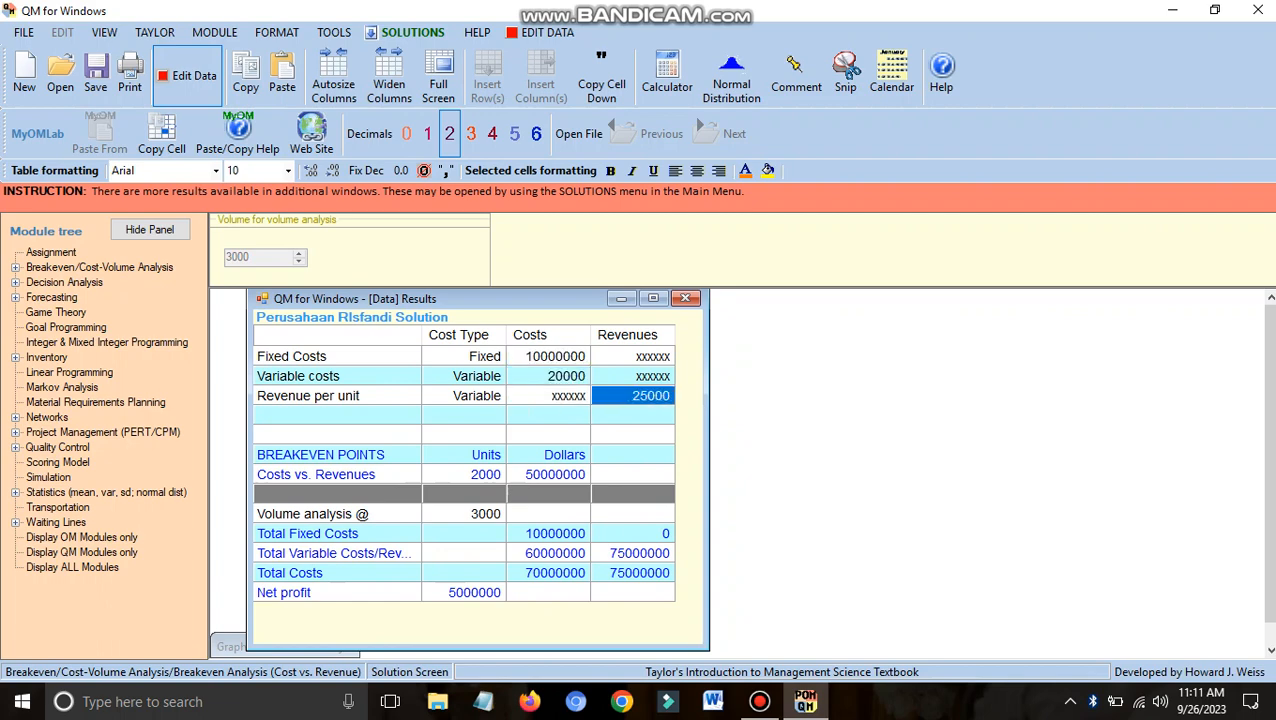
{"action": "key", "text": "Down"}
{"action": "key", "text": "Down"}
{"action": "key", "text": "Down"}
{"action": "key", "text": "Down"}
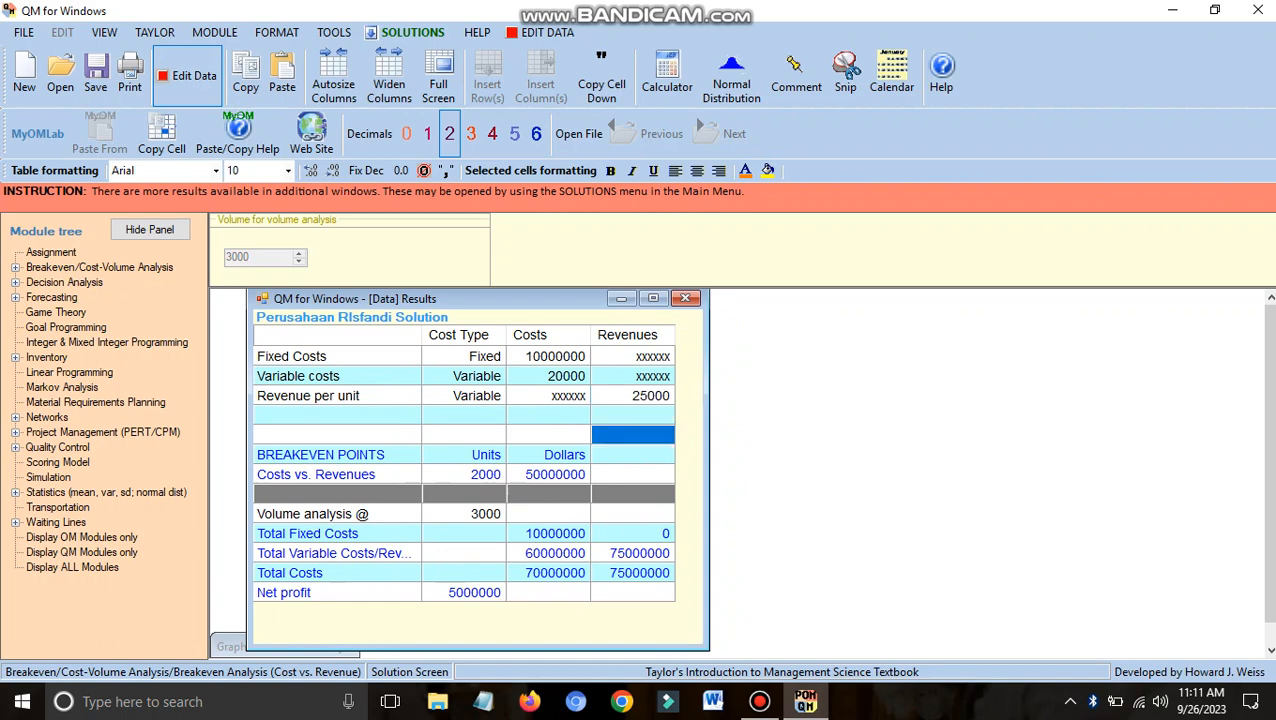
{"action": "key", "text": "Left"}
{"action": "key", "text": "Left"}
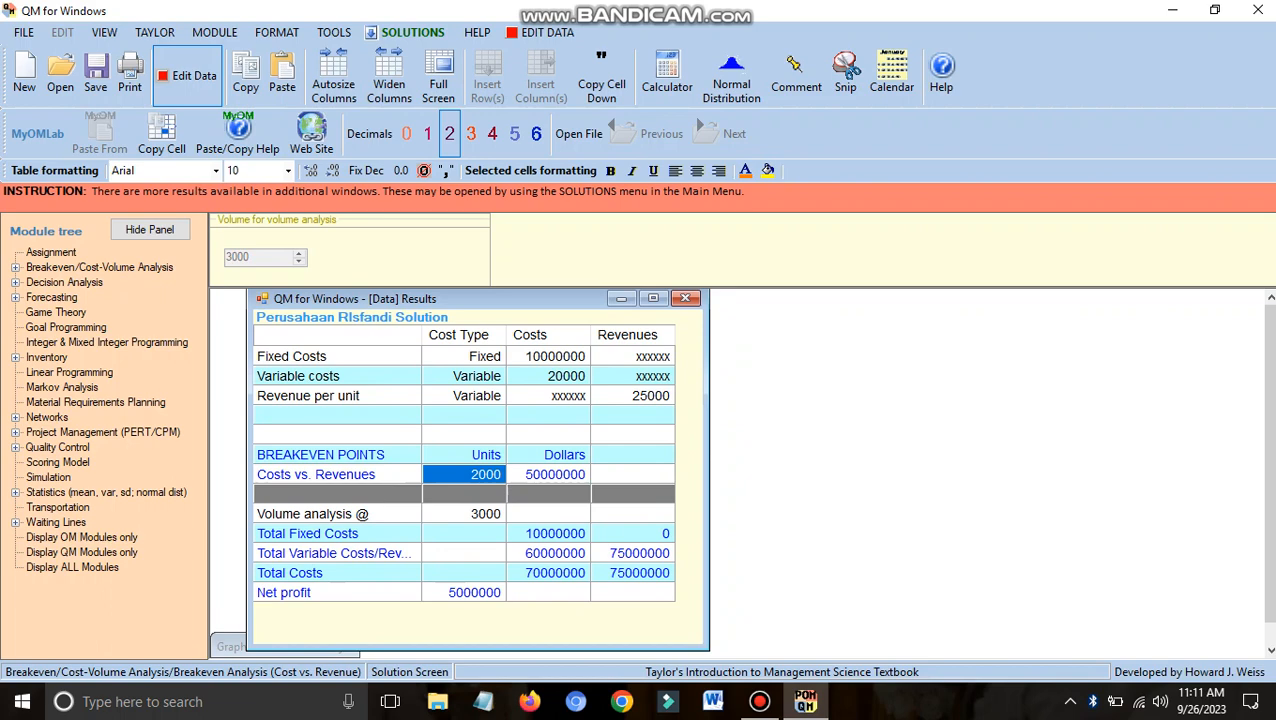
Step: Compare the costs versus revenues breakeven point in units and dollars with the volume analysis quantity in the results table
{"action": "left_click", "coordinate": [549, 455]}
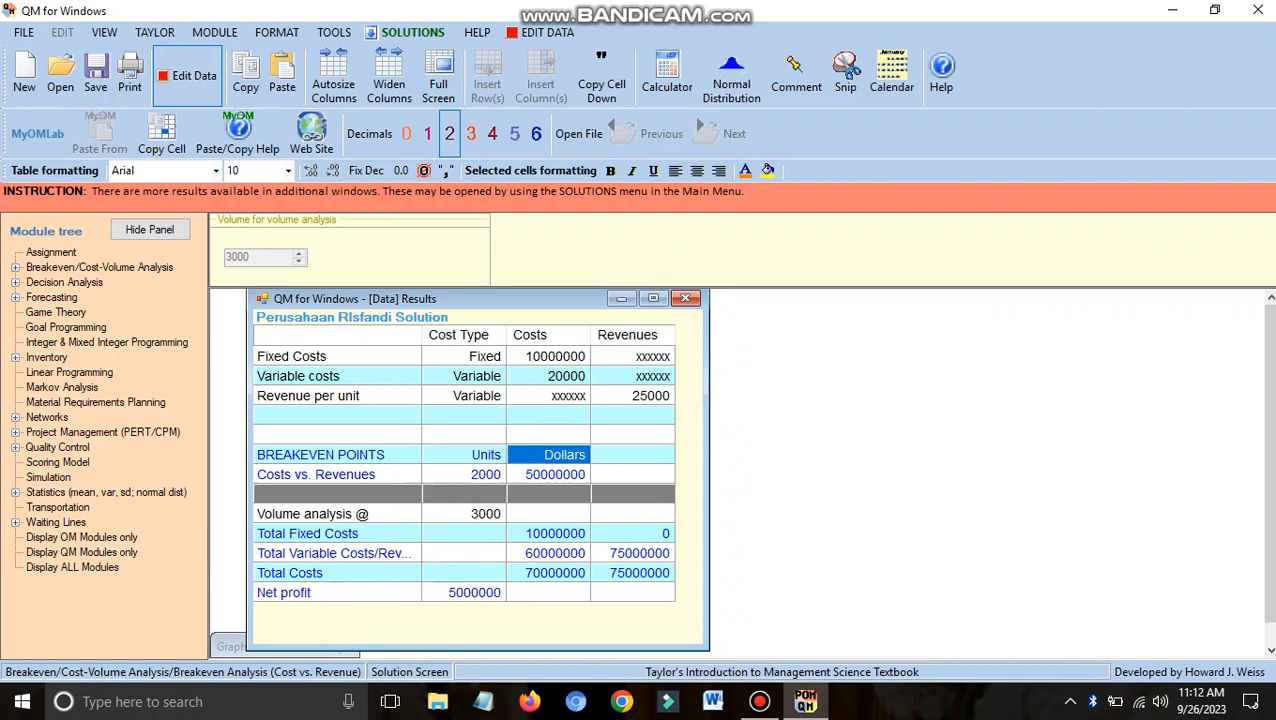
{"action": "left_click", "coordinate": [549, 475]}
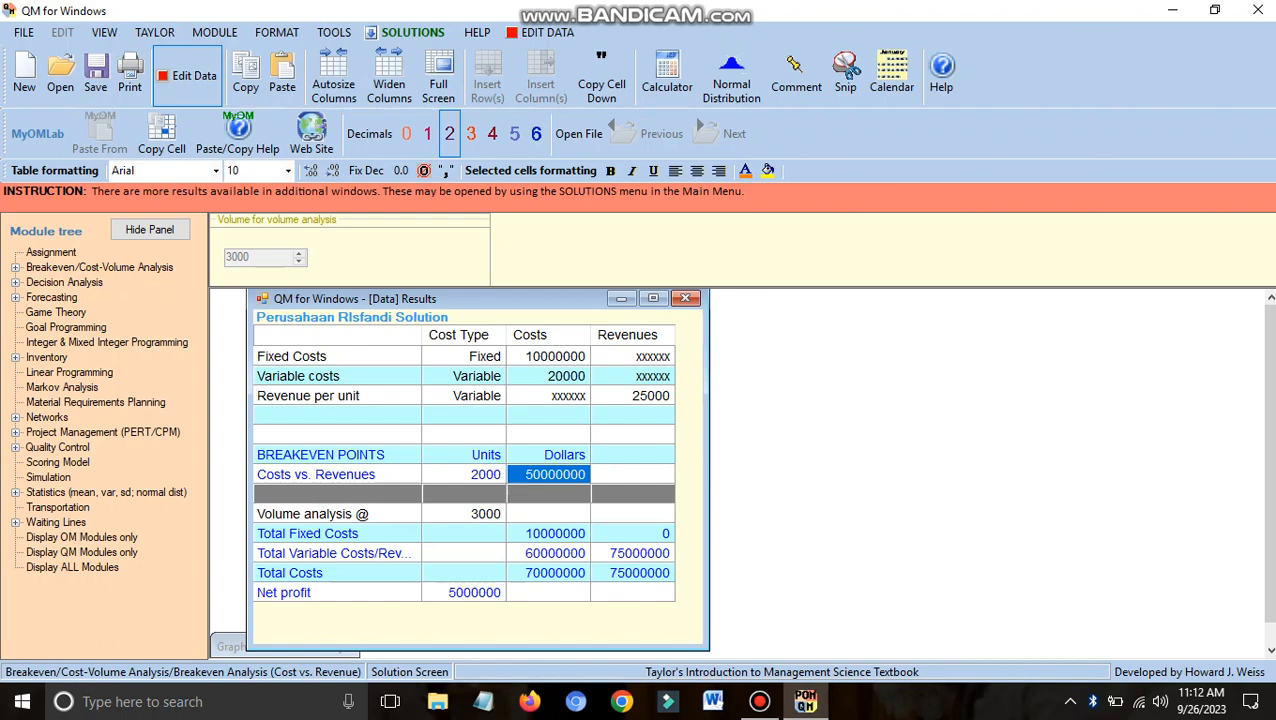
{"action": "left_click", "coordinate": [337, 514]}
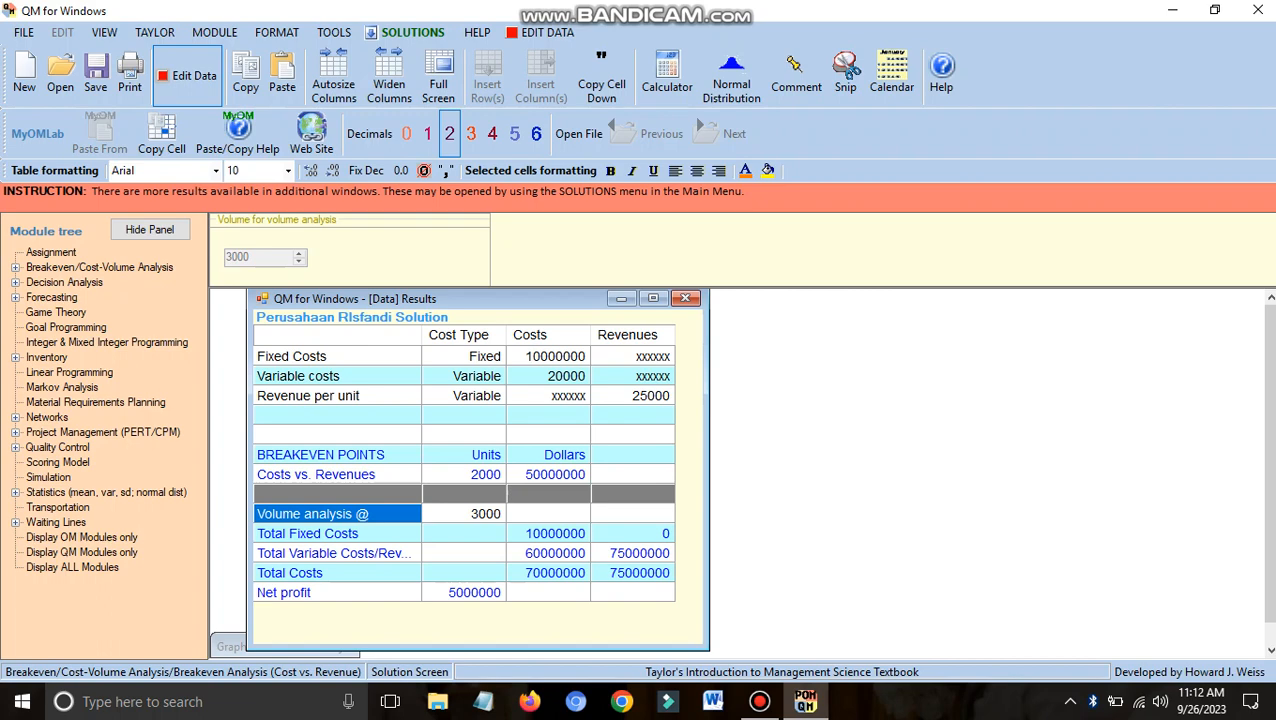
{"action": "left_click", "coordinate": [464, 514]}
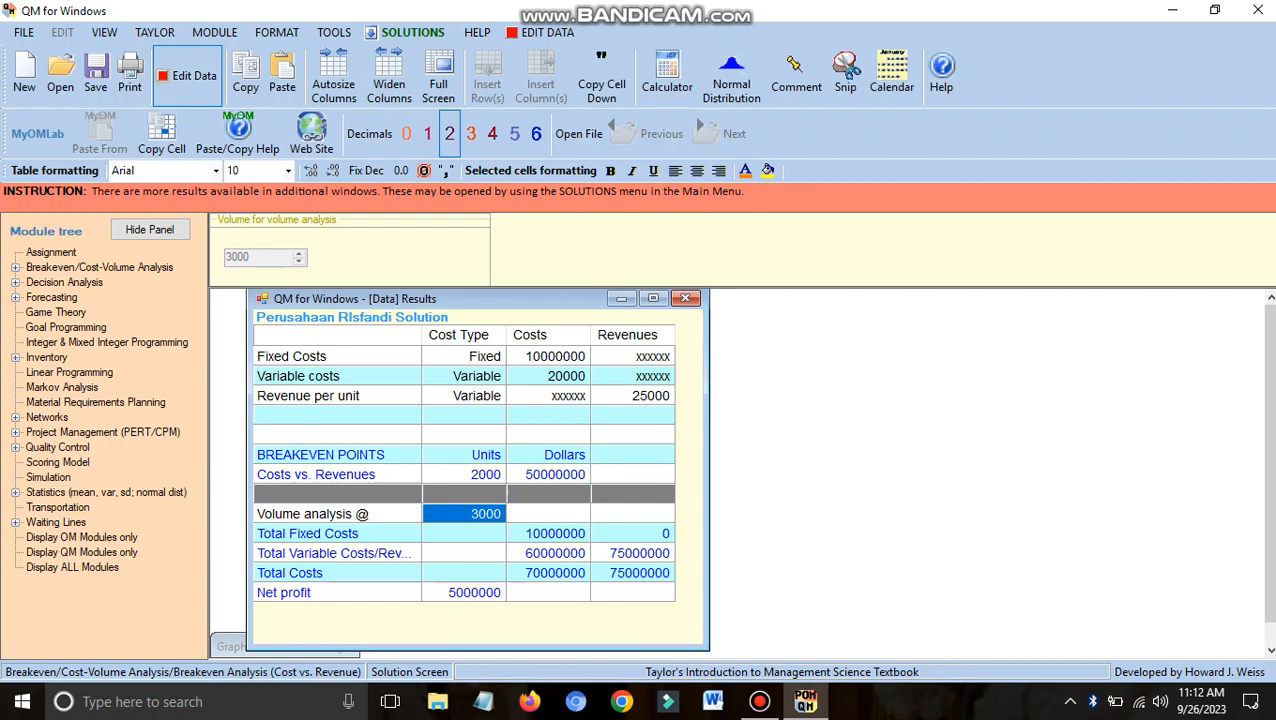
{"action": "left_click", "coordinate": [464, 475]}
{"action": "left_click", "coordinate": [337, 475]}
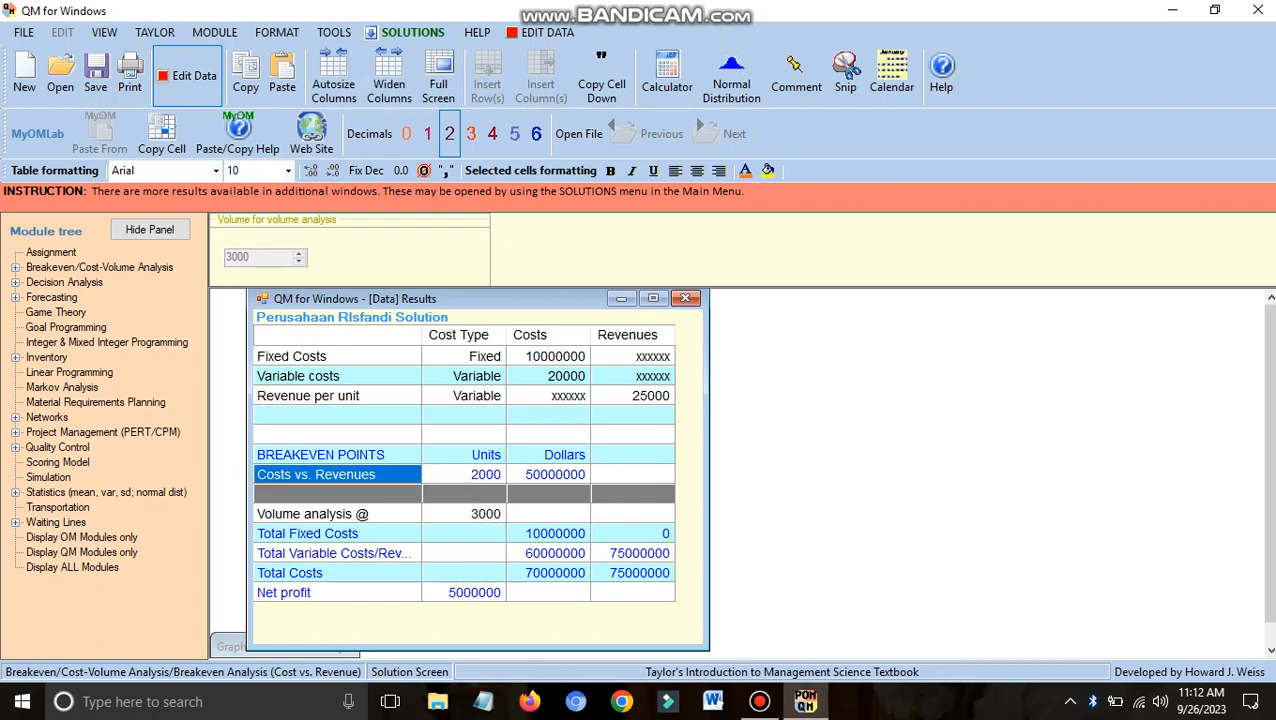
{"action": "left_click", "coordinate": [464, 475]}
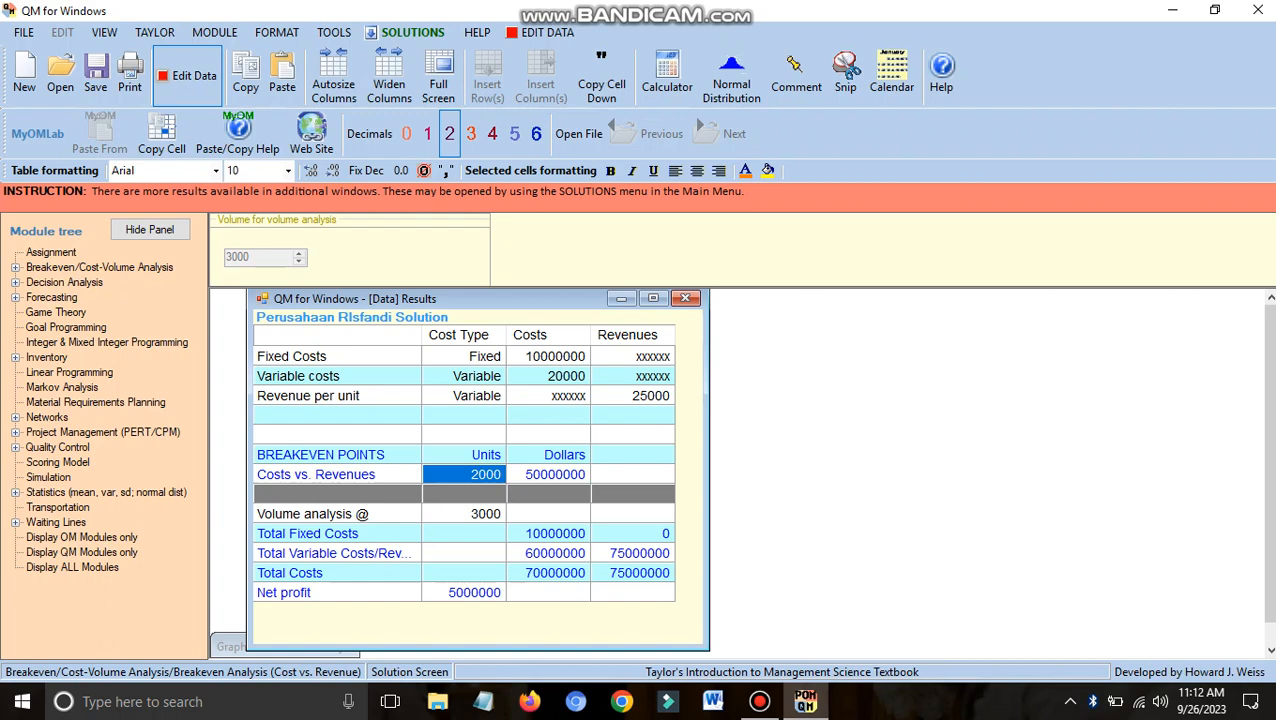
{"action": "left_click", "coordinate": [549, 475]}
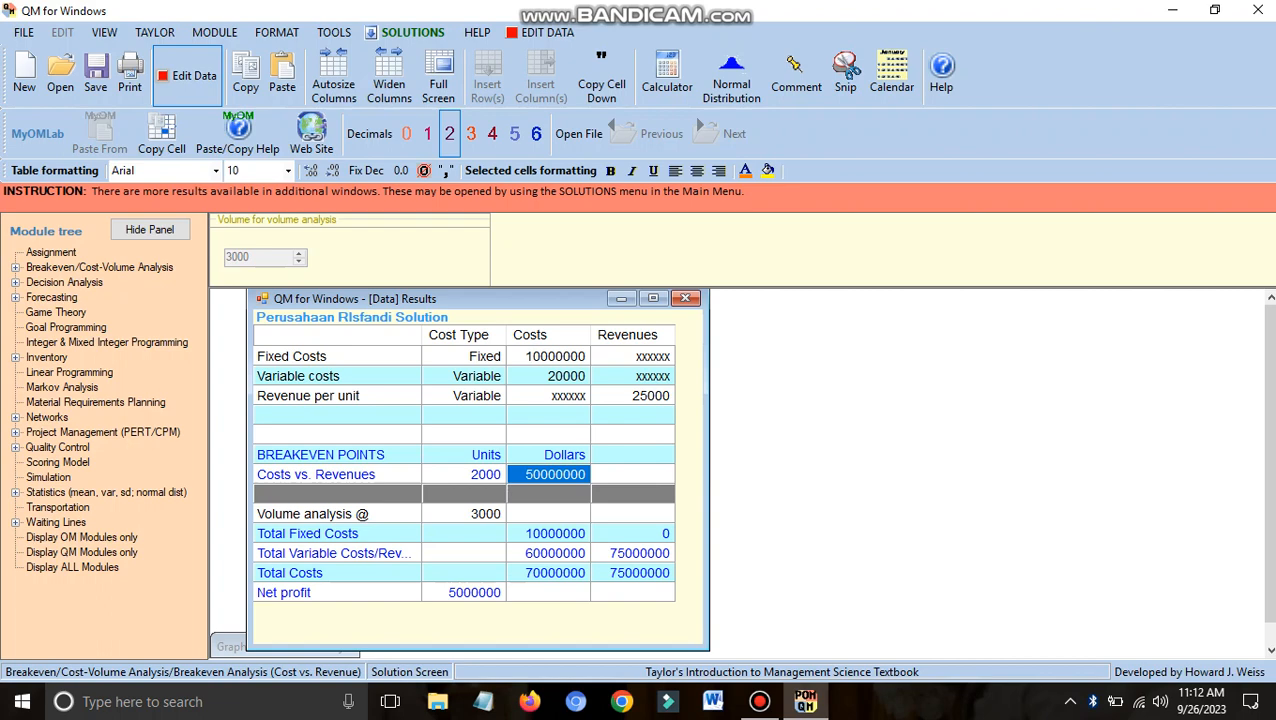
Step: Examine the volume analysis results for 3000 units, checking the total costs, total revenues and net profit
{"action": "left_click", "coordinate": [464, 514]}
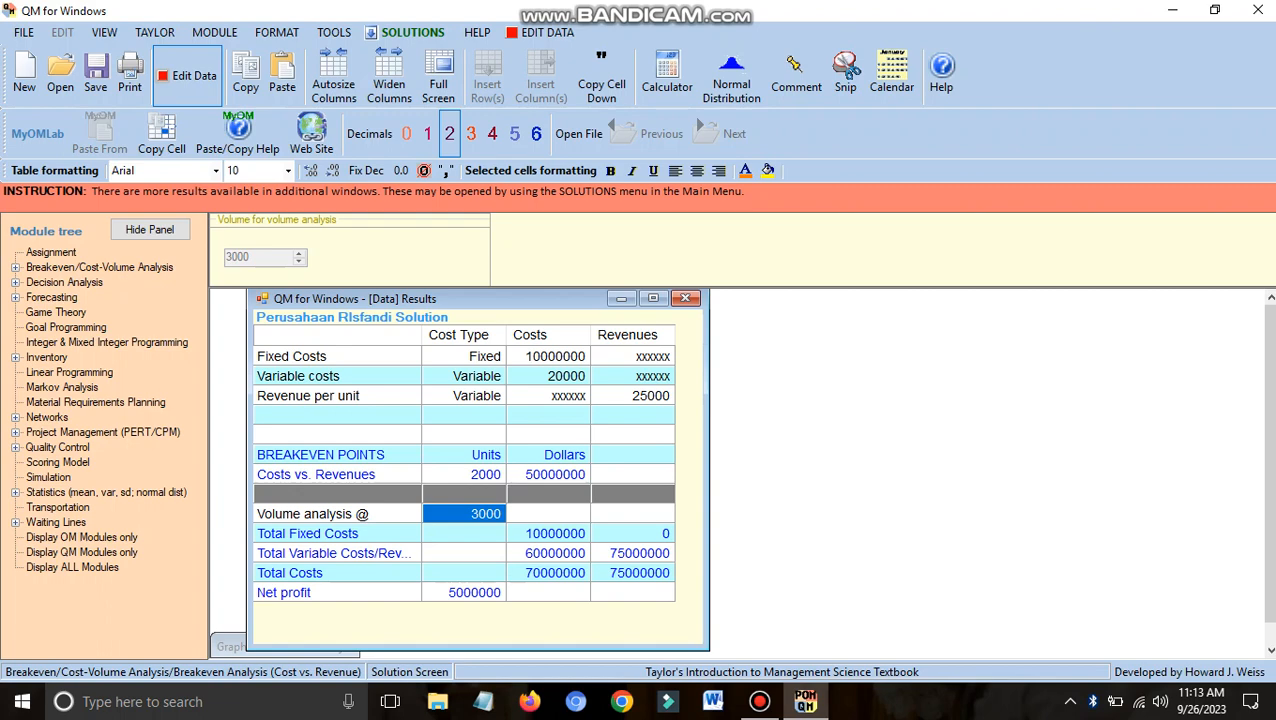
{"action": "left_click", "coordinate": [549, 573]}
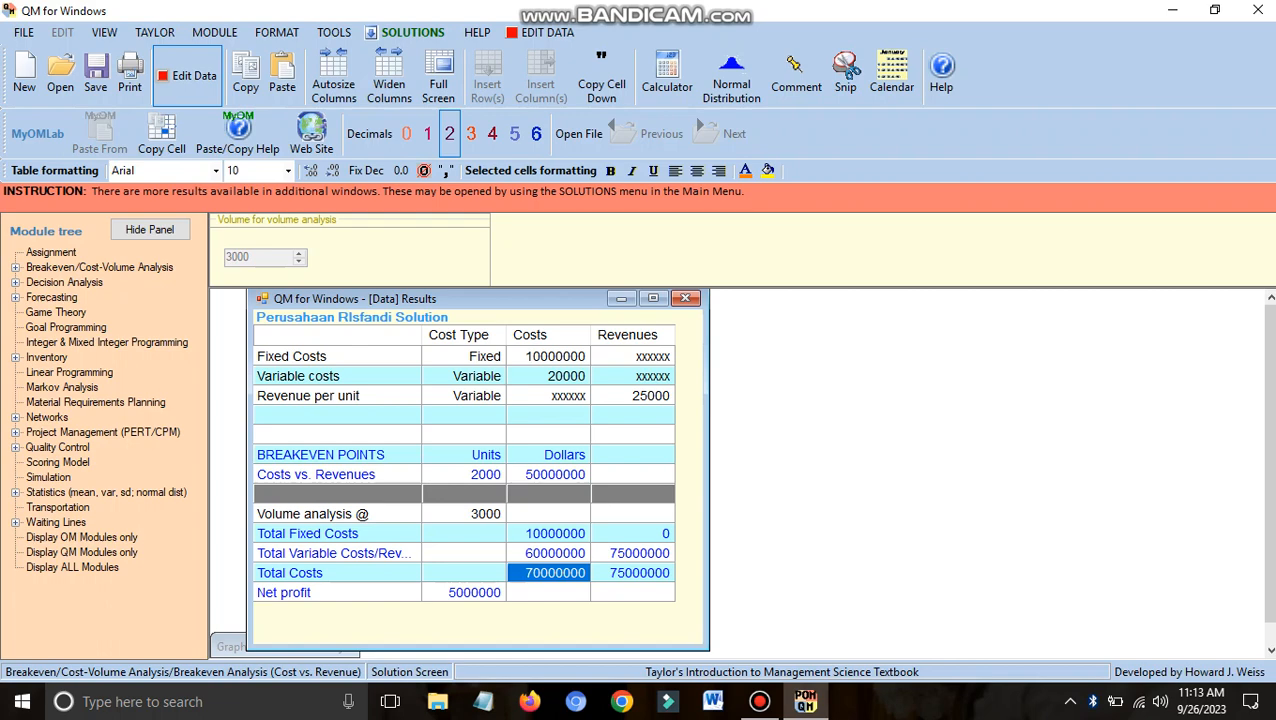
{"action": "left_click", "coordinate": [633, 573]}
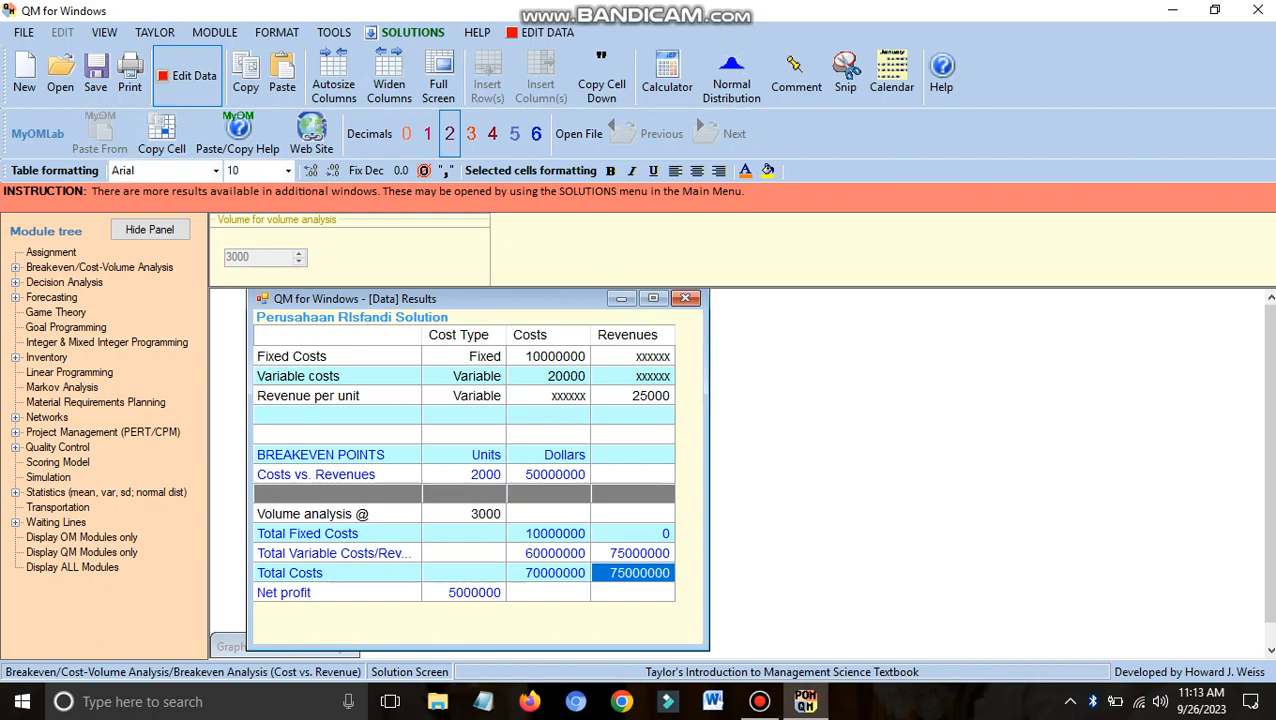
{"action": "left_click", "coordinate": [464, 593]}
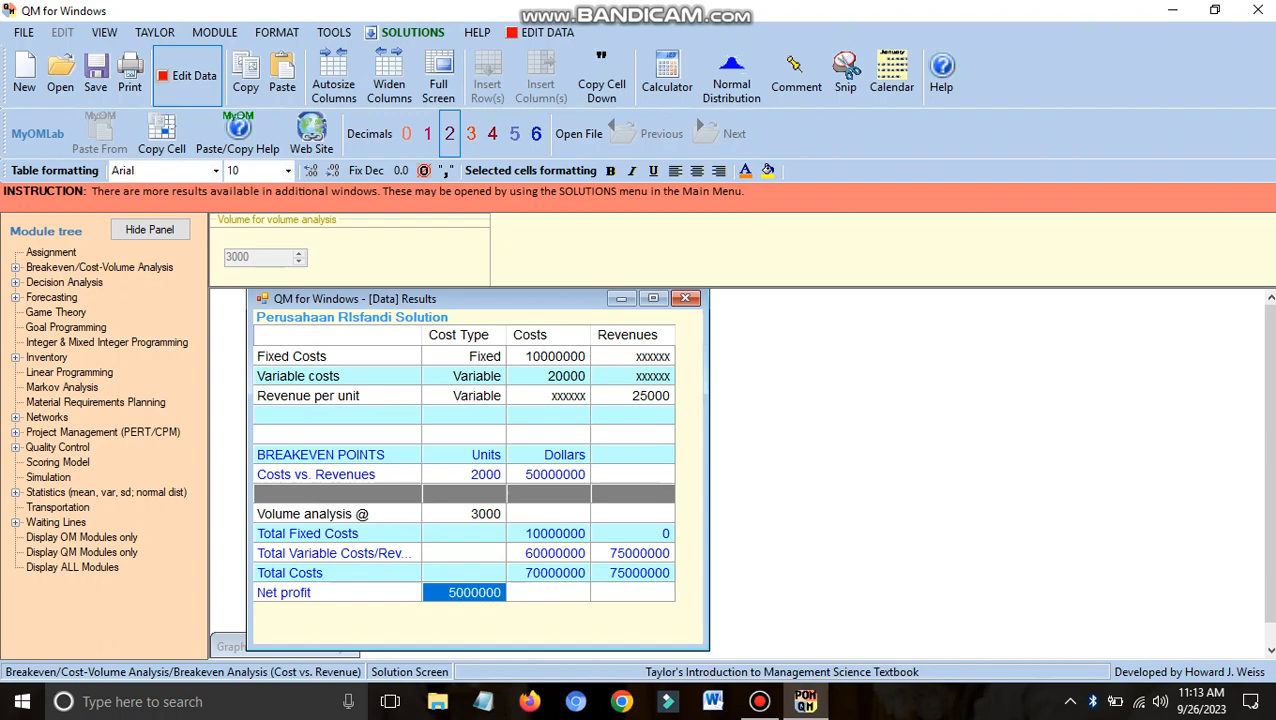